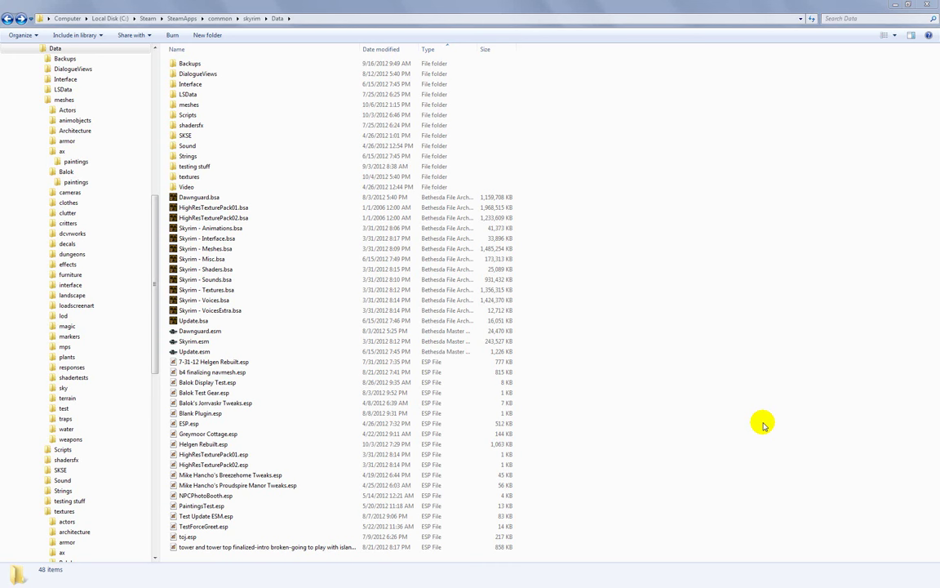
Bring the Windows Explorer window showing the Skyrim Data folder to the front.
{"action": "left_click", "coordinate": [711, 380]}
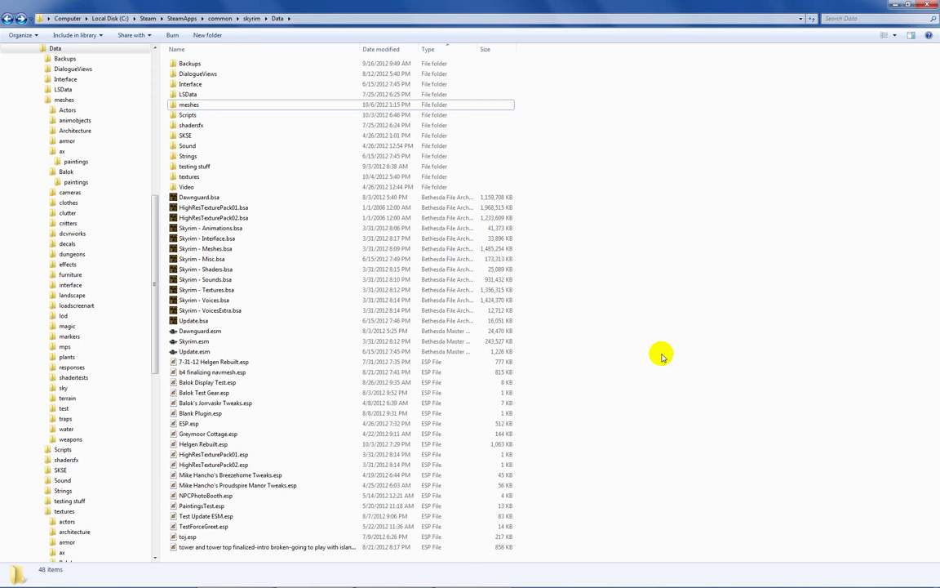
{"action": "double_click", "coordinate": [286, 105]}
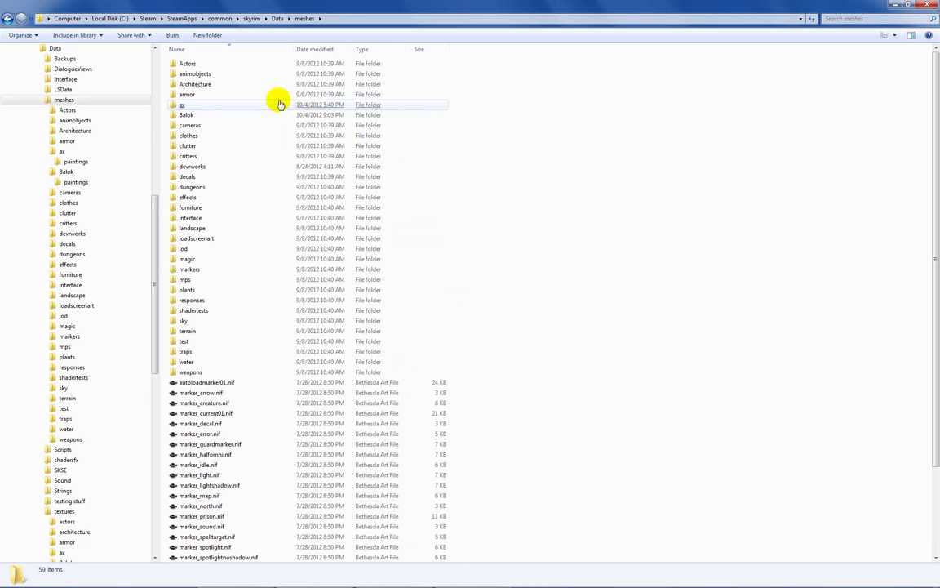
{"action": "left_click", "coordinate": [234, 115]}
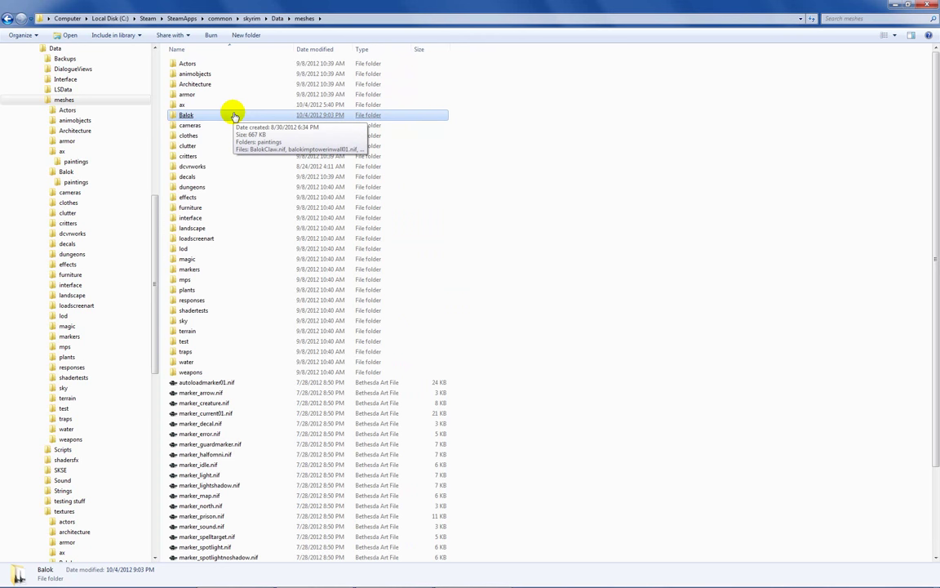
{"action": "double_click", "coordinate": [234, 115]}
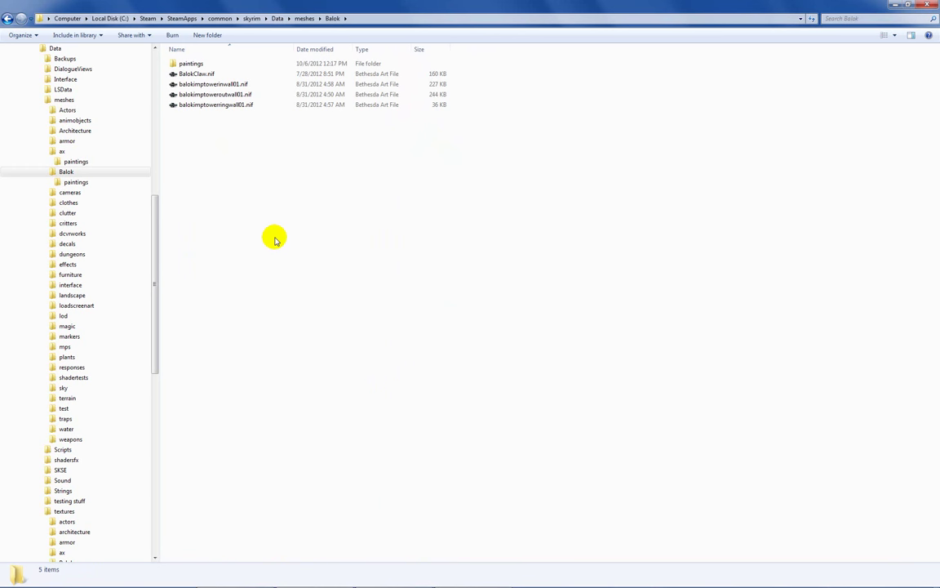
{"action": "left_click", "coordinate": [305, 19]}
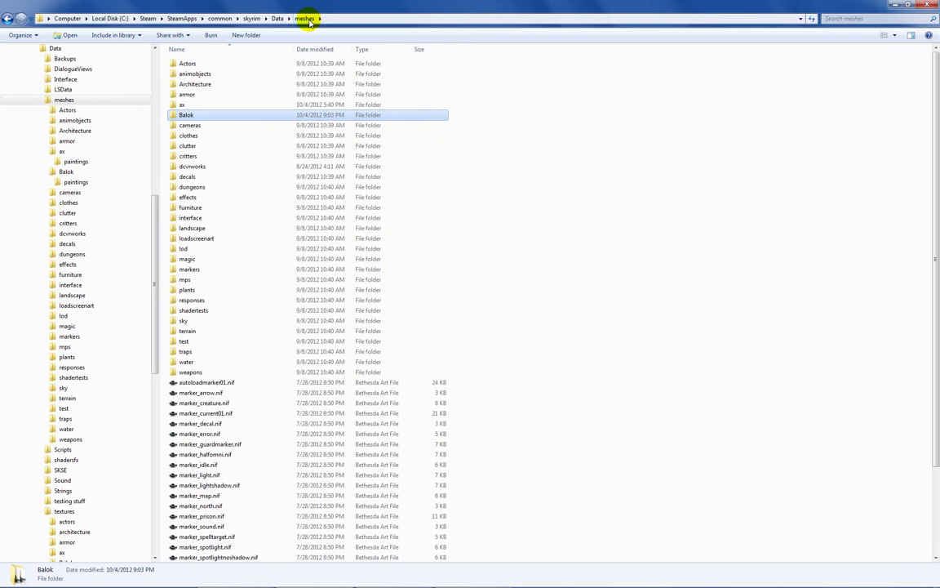
{"action": "double_click", "coordinate": [200, 117]}
{"action": "left_click", "coordinate": [192, 65]}
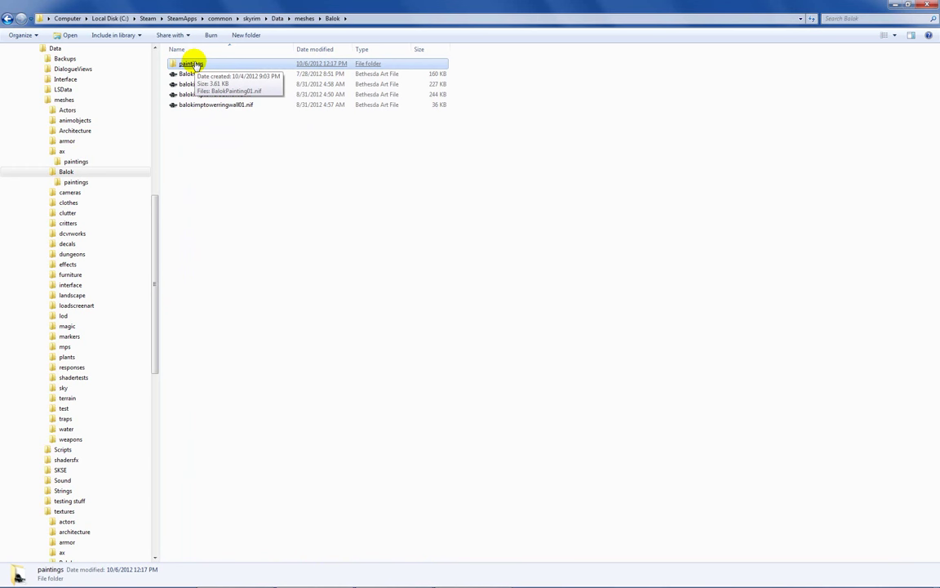
{"action": "double_click", "coordinate": [193, 64]}
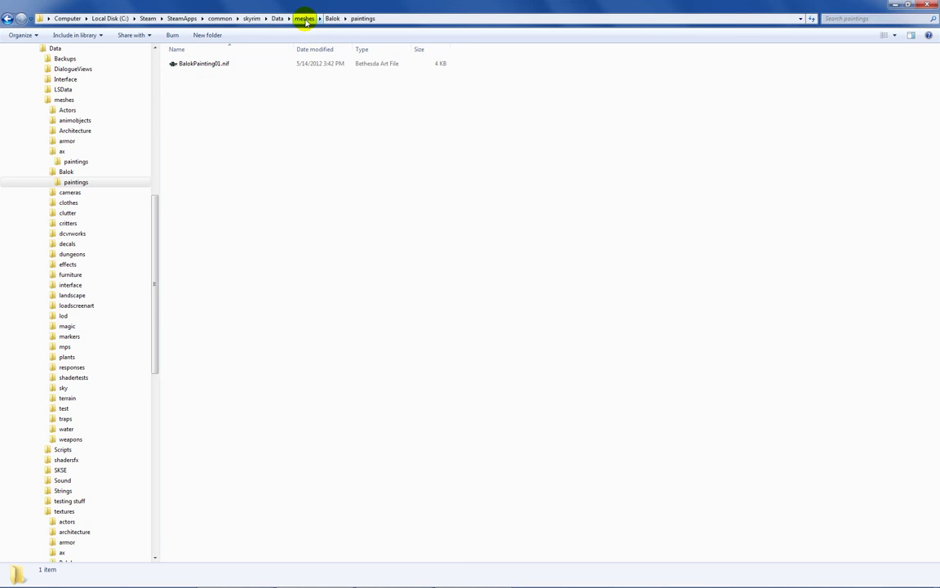
Browse meshes\ax\paintings, inspecting paintinglc0101.nif and paintinglc0106.nif, then return to Data.
{"action": "left_click", "coordinate": [304, 19]}
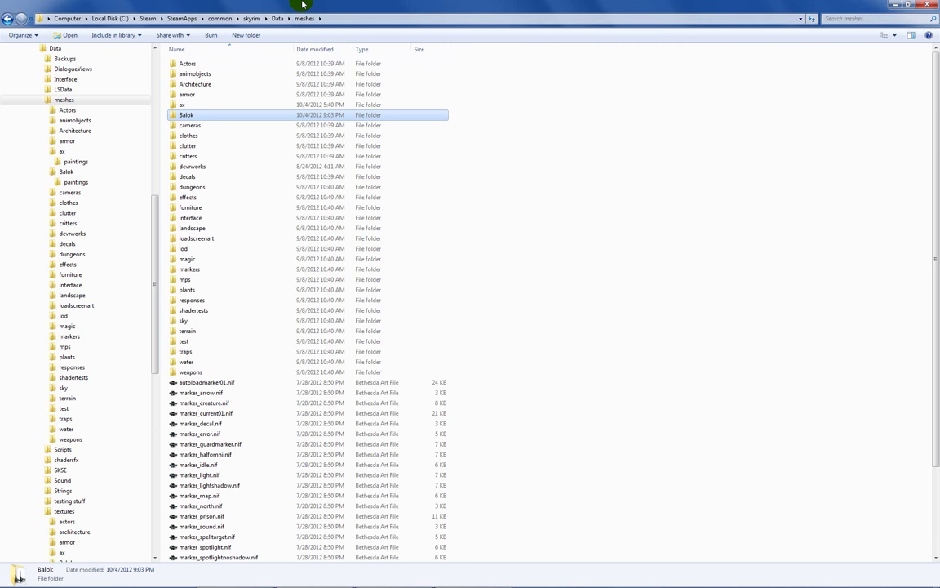
{"action": "double_click", "coordinate": [195, 105]}
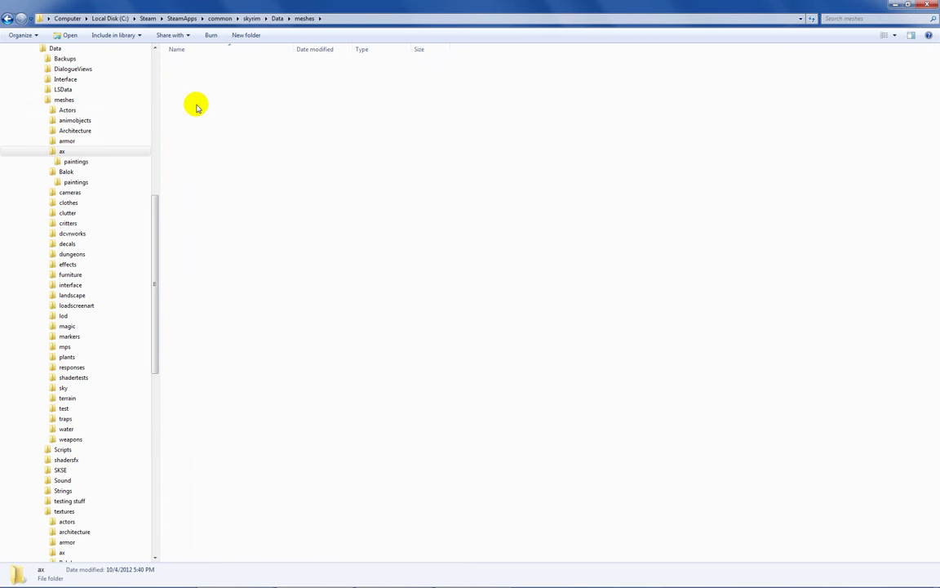
{"action": "double_click", "coordinate": [189, 64]}
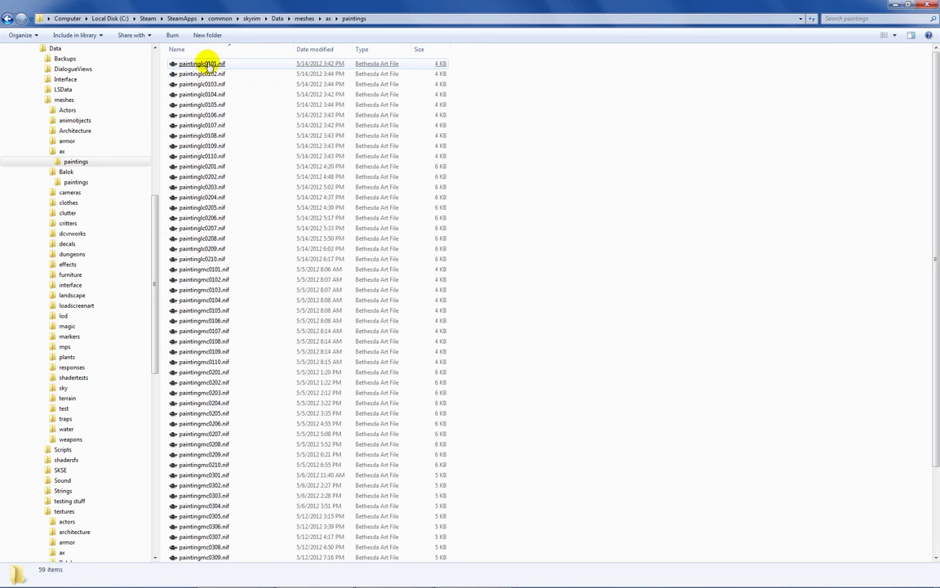
{"action": "left_click", "coordinate": [208, 66]}
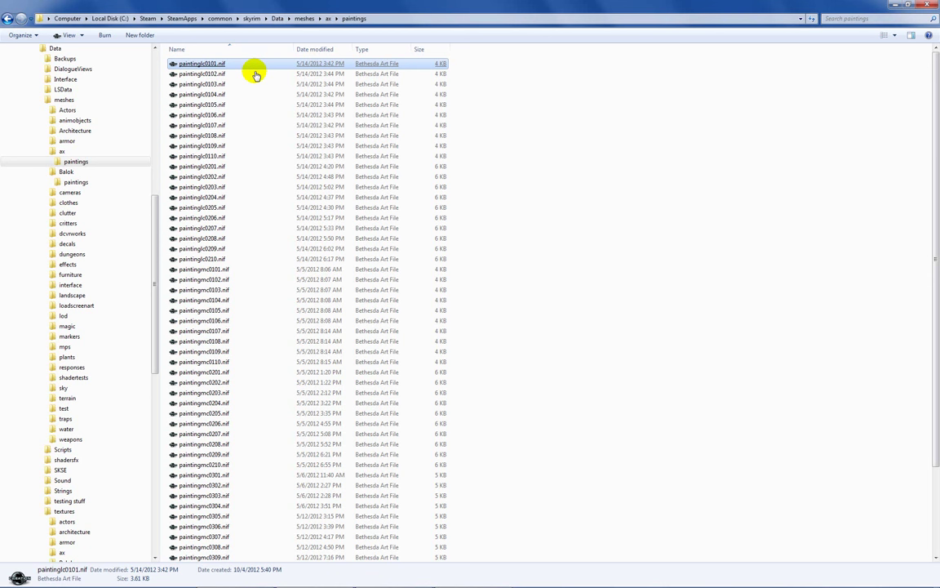
{"action": "left_click", "coordinate": [256, 117]}
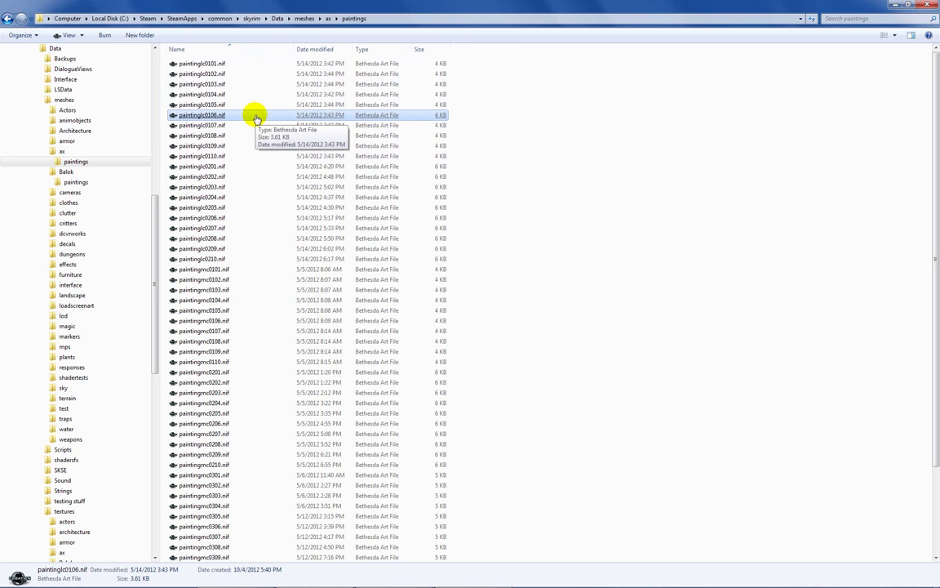
{"action": "left_click", "coordinate": [275, 18]}
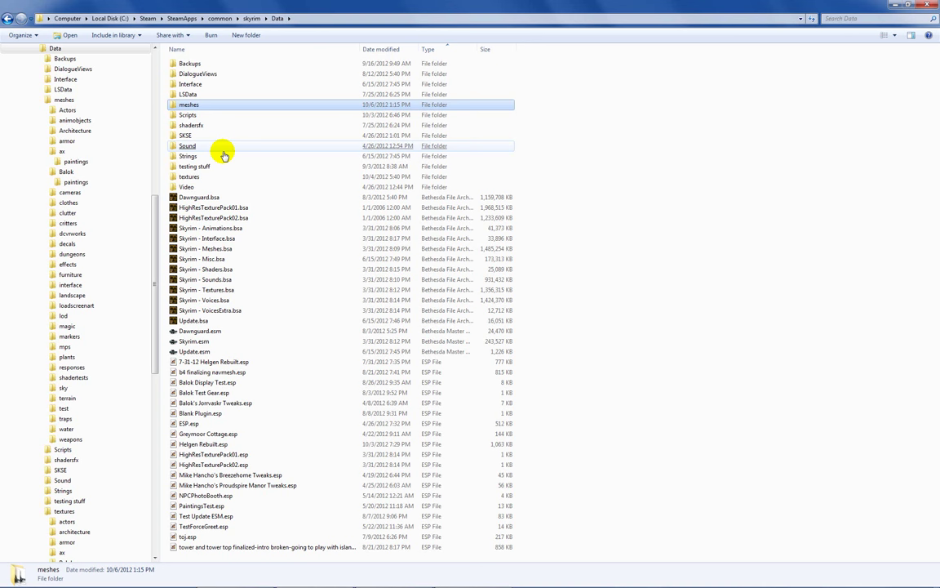
Open the Data\textures\Balok\paintings folder.
{"action": "double_click", "coordinate": [216, 174]}
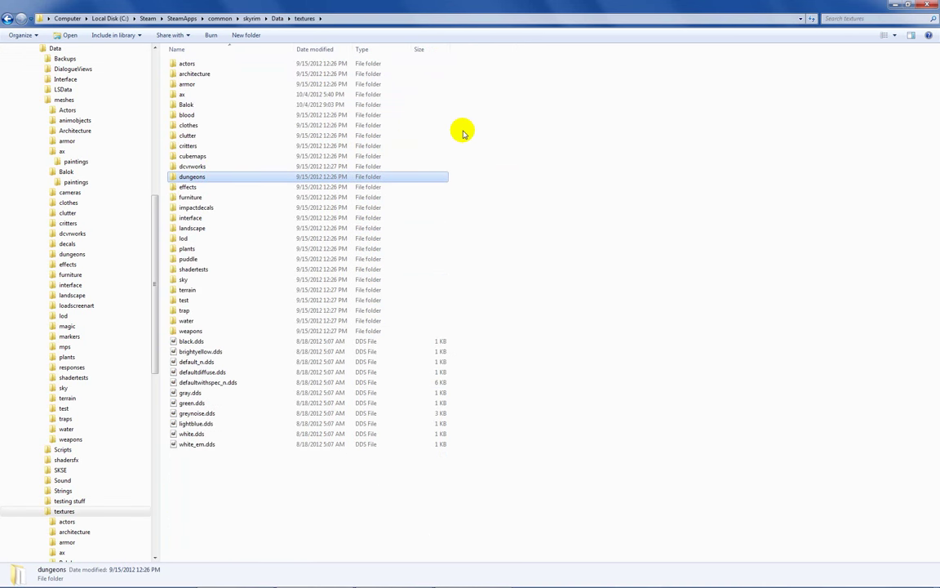
{"action": "left_click", "coordinate": [210, 105]}
{"action": "double_click", "coordinate": [211, 105]}
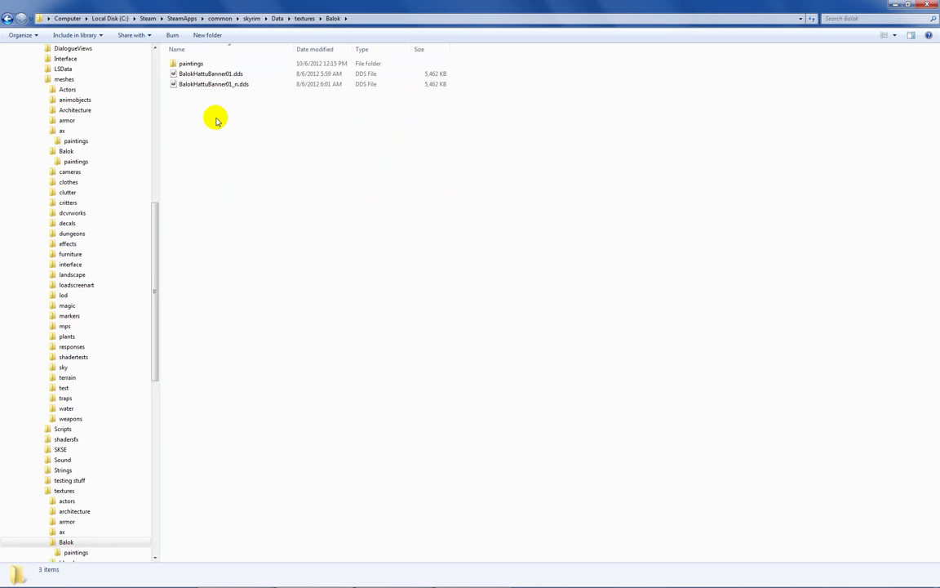
{"action": "left_click", "coordinate": [197, 65]}
{"action": "double_click", "coordinate": [196, 65]}
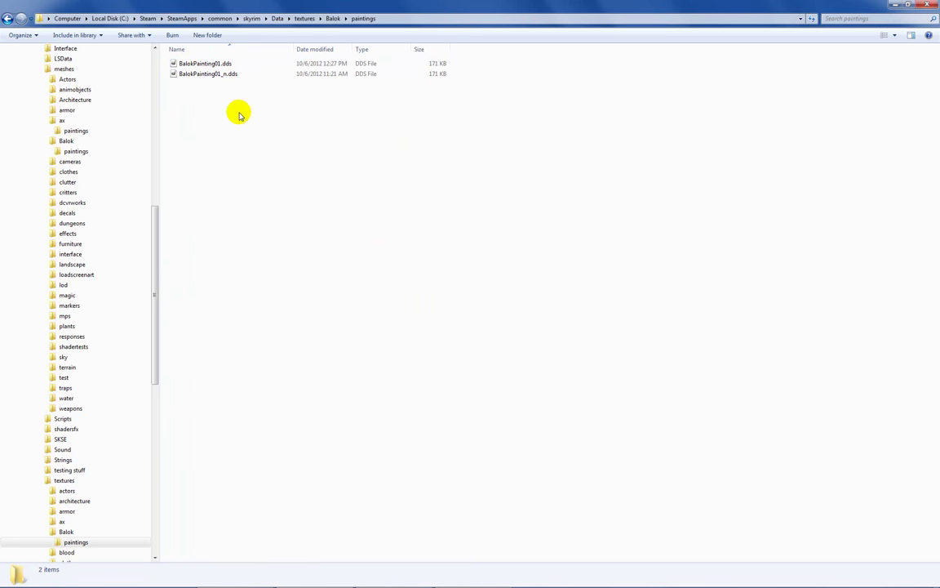
Inspect BalokPainting01.dds and its BalokPainting01_n.dds normal map, then clear the selection.
{"action": "left_click", "coordinate": [229, 63]}
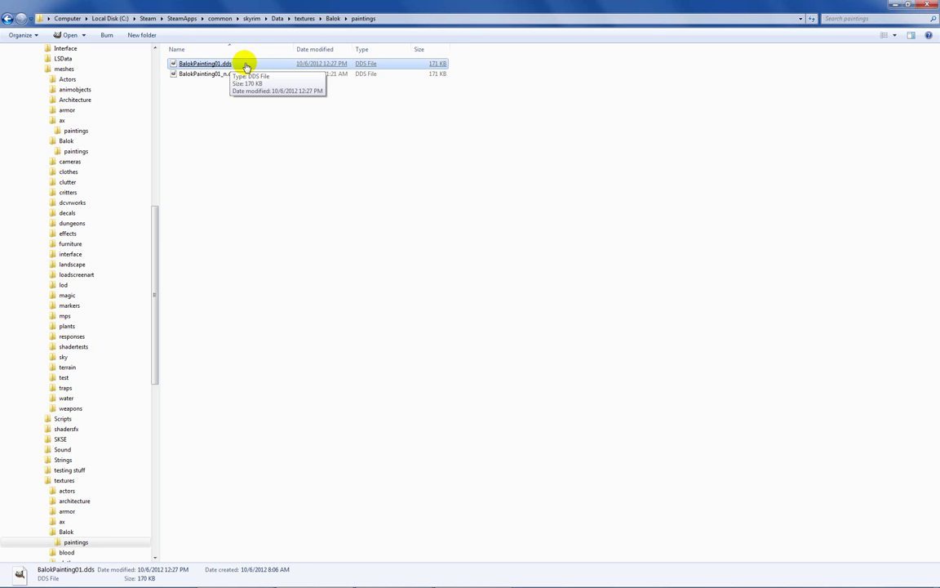
{"action": "left_click", "coordinate": [235, 77]}
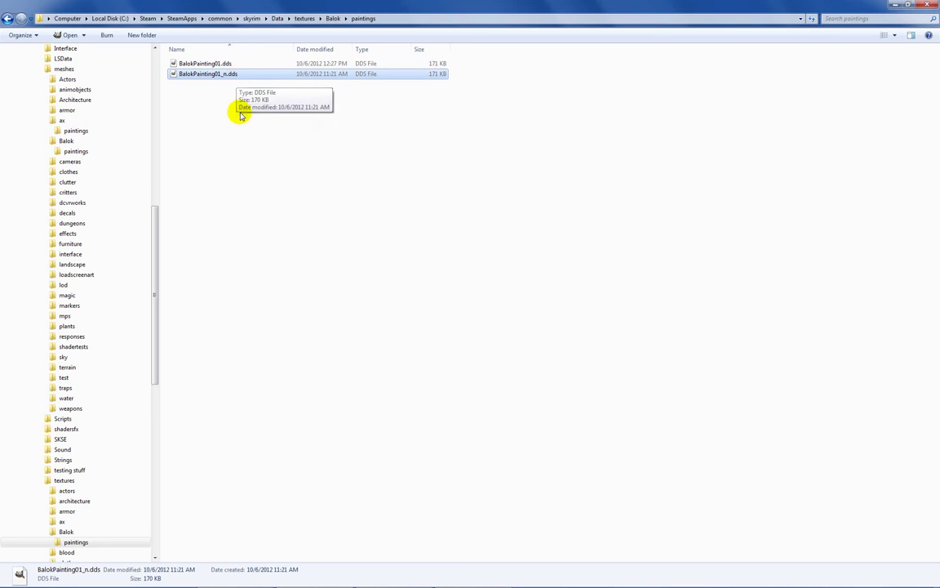
{"action": "left_click", "coordinate": [457, 135]}
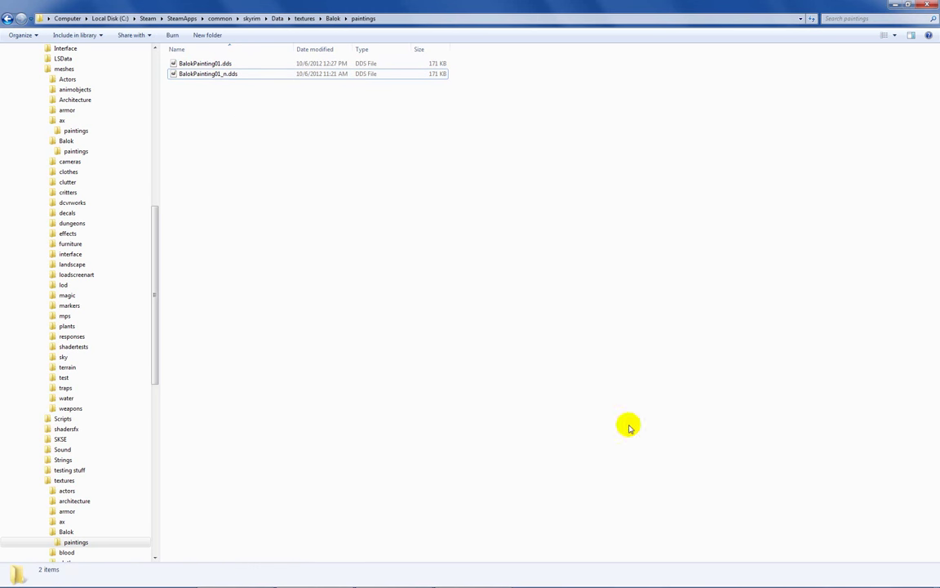
{"action": "mouse_move", "coordinate": [562, 581]}
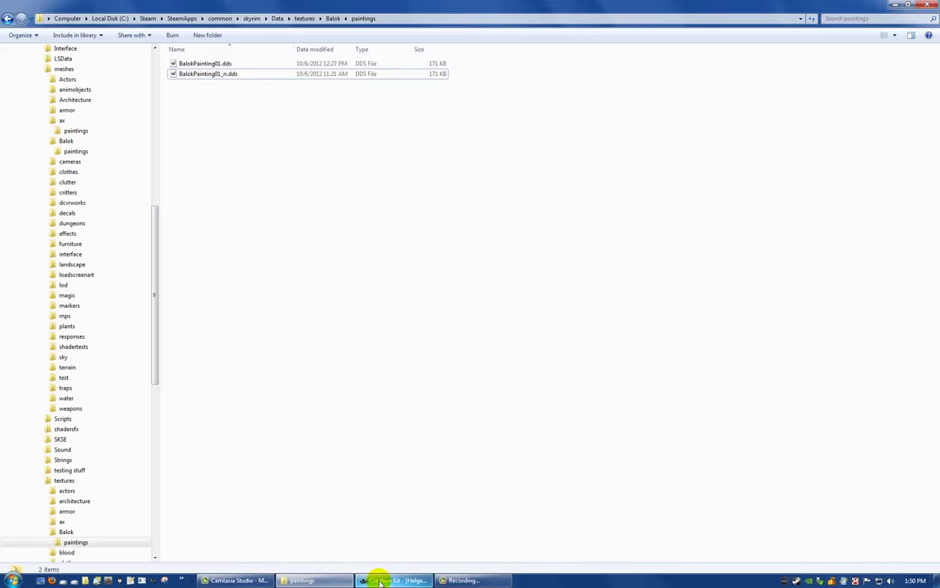
In Creation Kit's Object Window, create a new Static with ID BalokPainting01 and open its Model Data.
{"action": "left_click", "coordinate": [375, 580]}
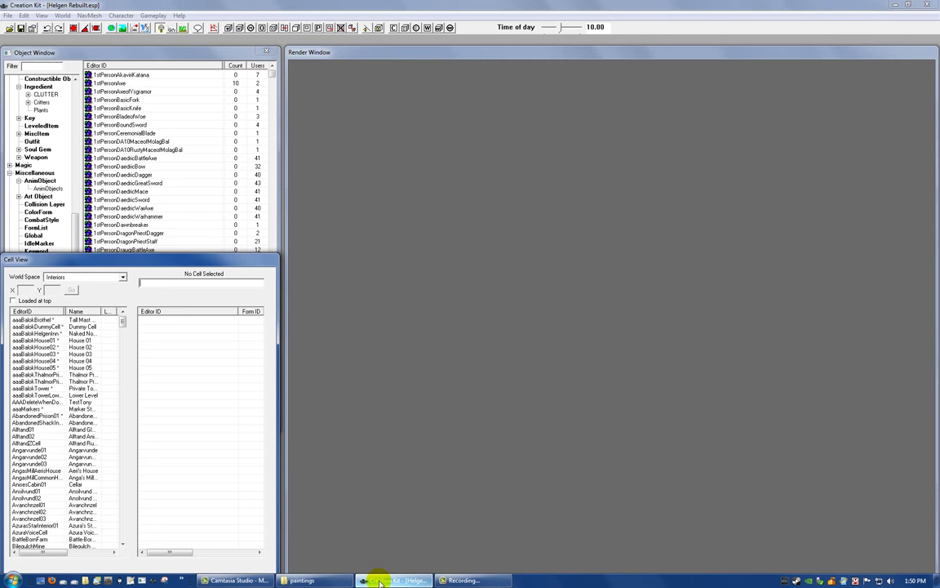
{"action": "left_click", "coordinate": [200, 54]}
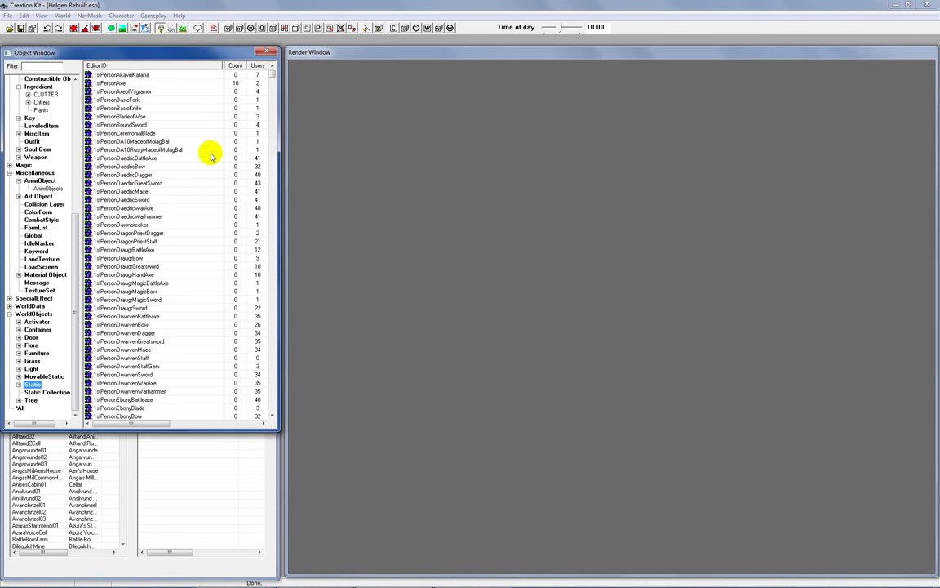
{"action": "right_click", "coordinate": [152, 161]}
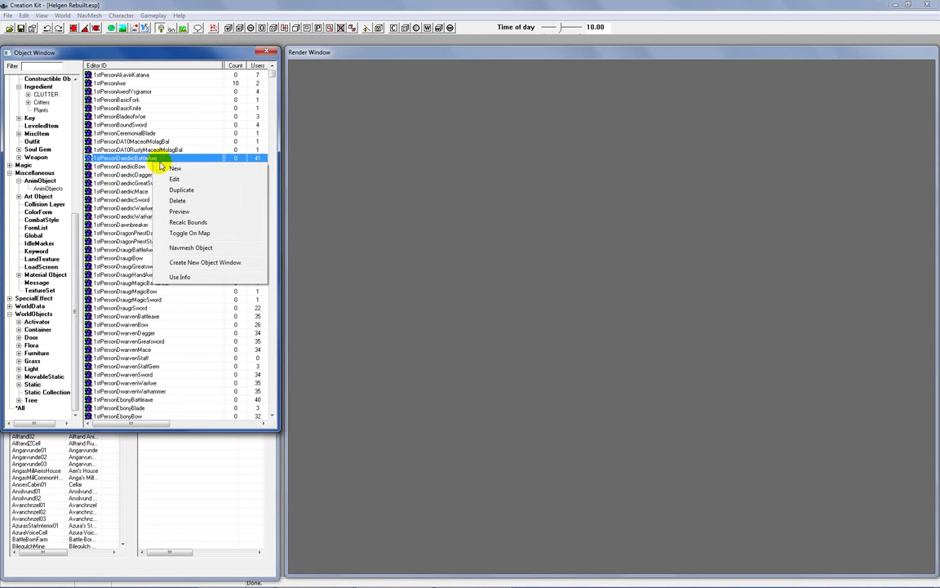
{"action": "left_click", "coordinate": [174, 168]}
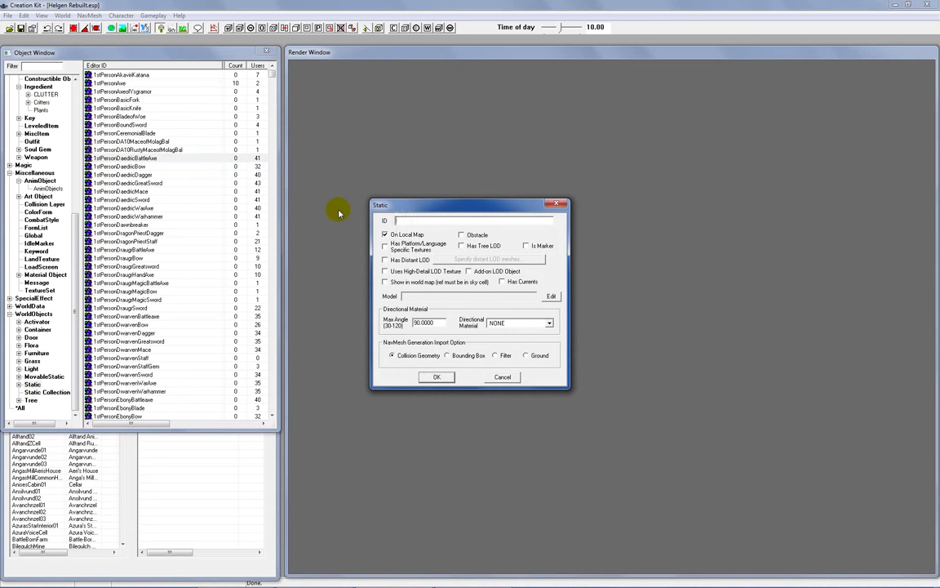
{"action": "type", "text": "BalokPainting01"}
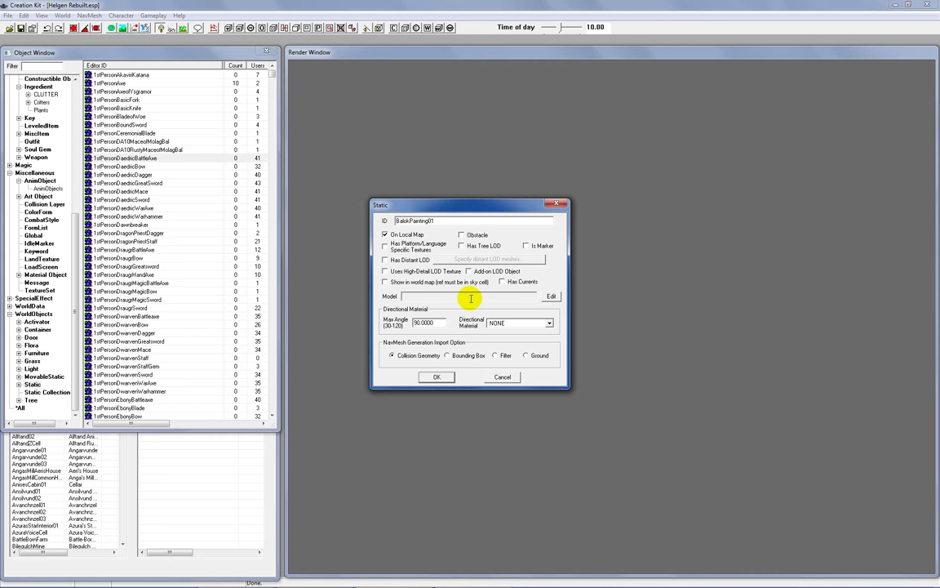
{"action": "left_click", "coordinate": [551, 298]}
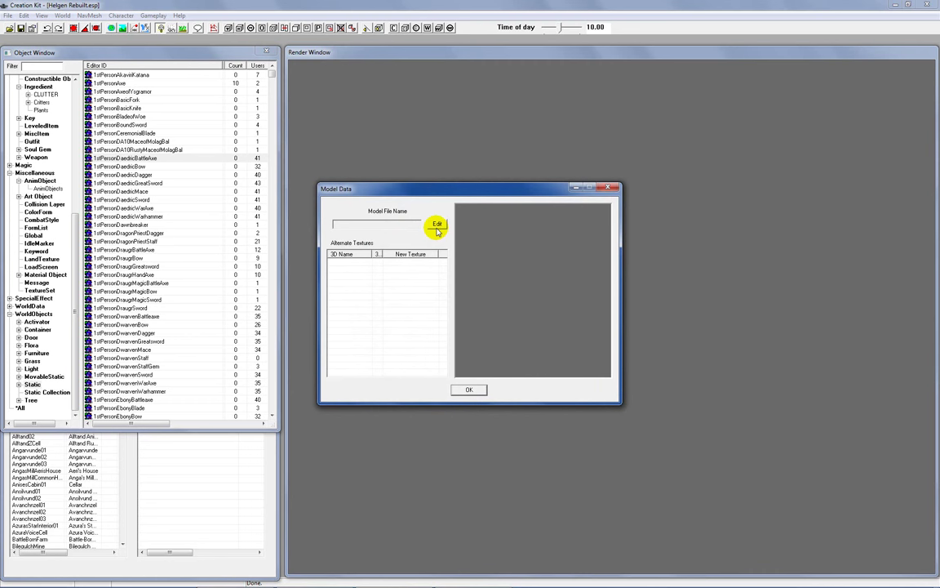
Set the static's model to Balok\paintings\BalokPainting01.nif, preview it, and confirm.
{"action": "left_click", "coordinate": [437, 225]}
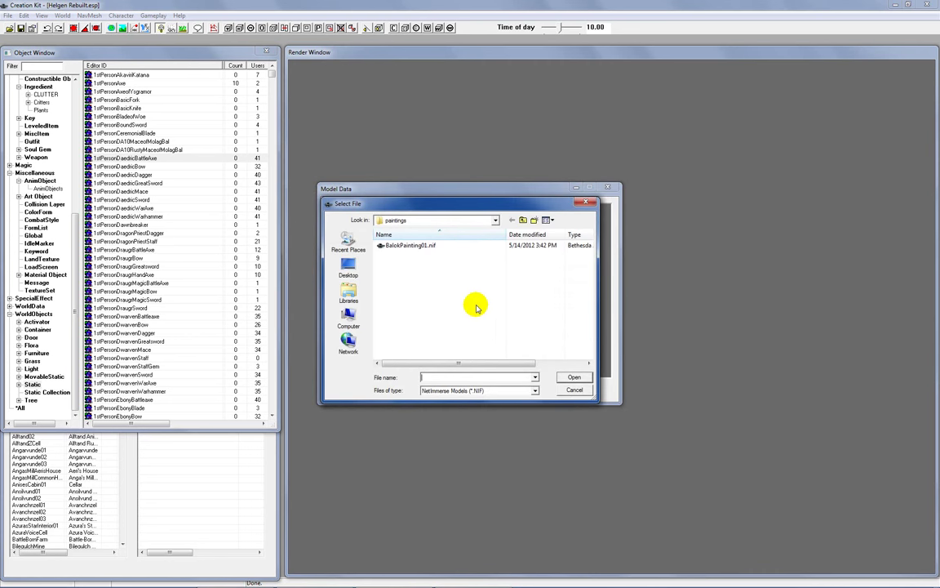
{"action": "left_click", "coordinate": [523, 221]}
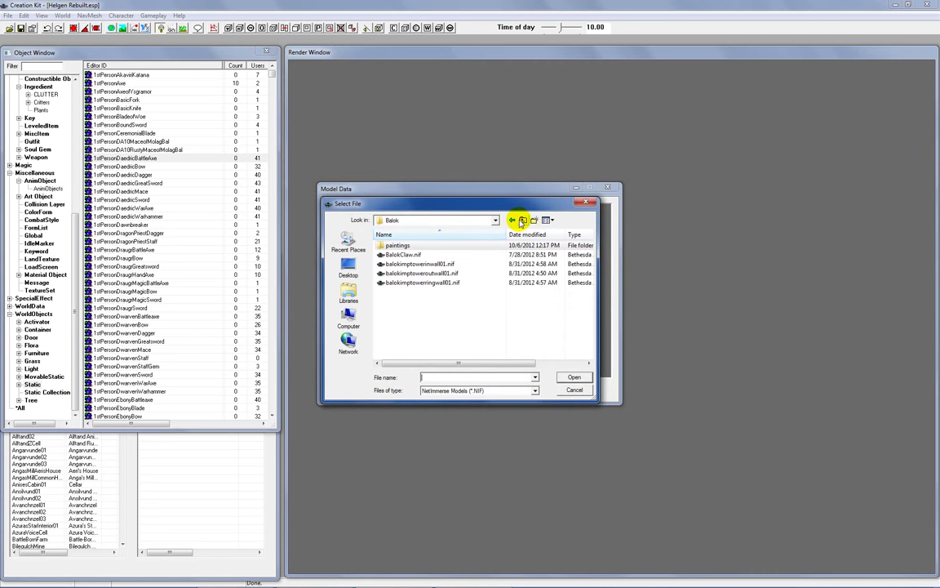
{"action": "left_click", "coordinate": [523, 220]}
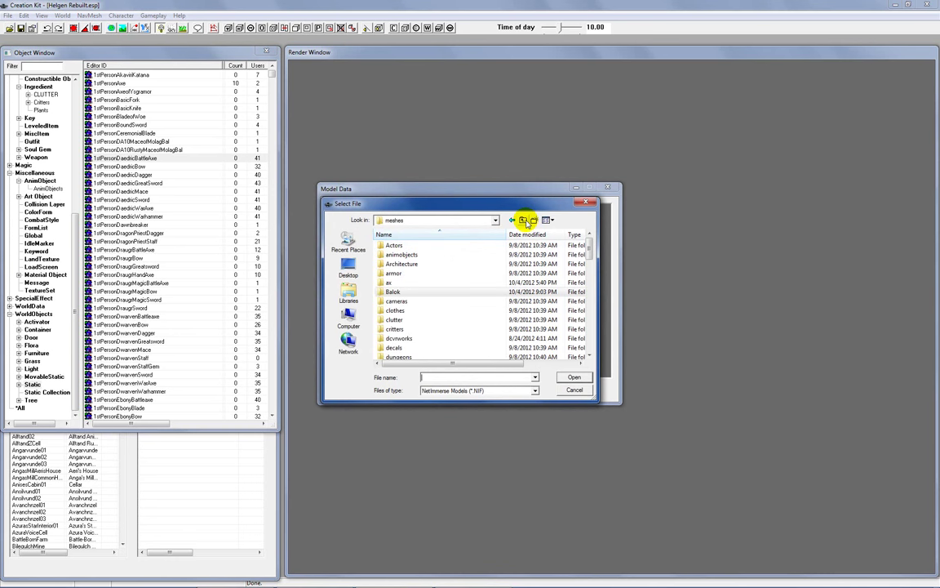
{"action": "double_click", "coordinate": [410, 294]}
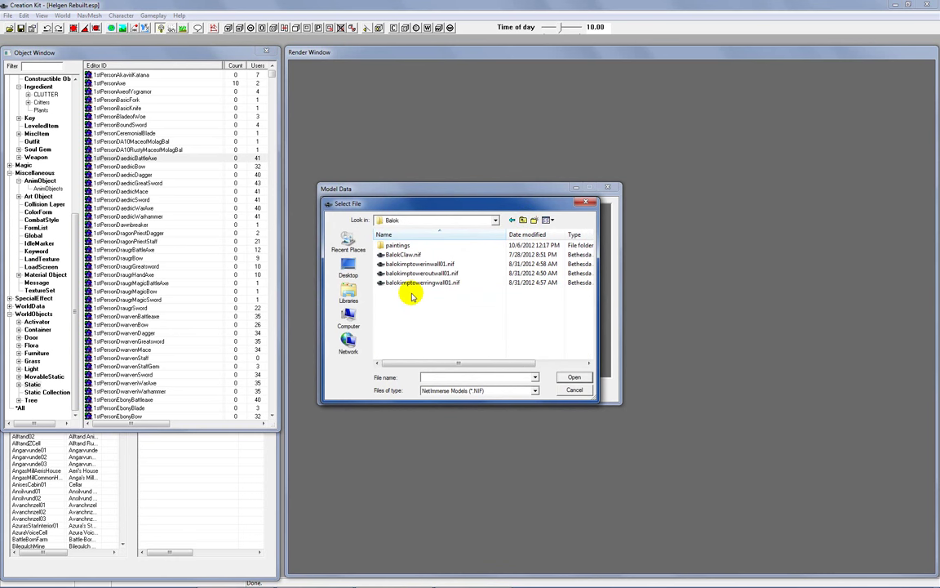
{"action": "double_click", "coordinate": [404, 248]}
{"action": "left_click", "coordinate": [404, 247]}
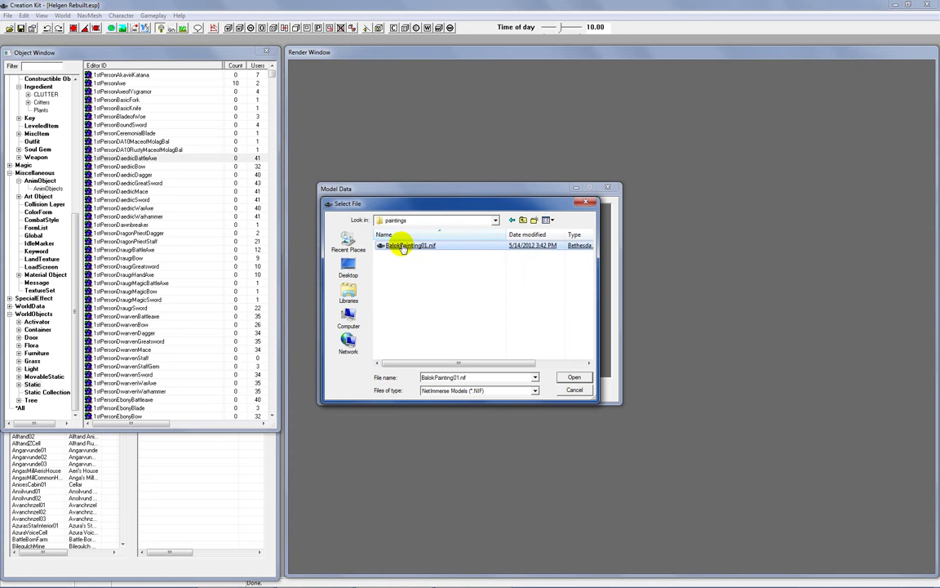
{"action": "double_click", "coordinate": [404, 247]}
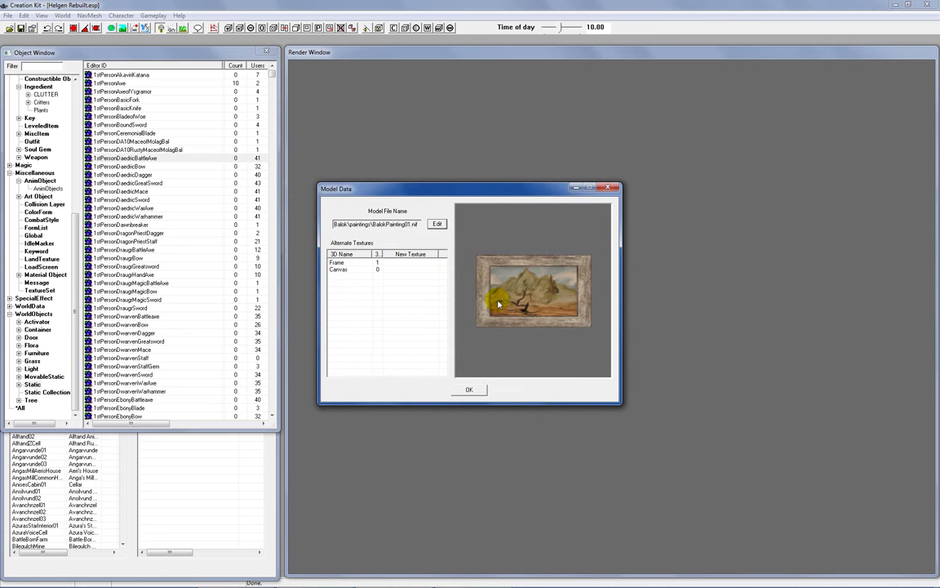
{"action": "mouse_move", "coordinate": [550, 295]}
{"action": "left_mouse_down"}
{"action": "mouse_move", "coordinate": [538, 287]}
{"action": "mouse_move", "coordinate": [522, 301]}
{"action": "left_mouse_up"}
{"action": "left_click", "coordinate": [470, 389]}
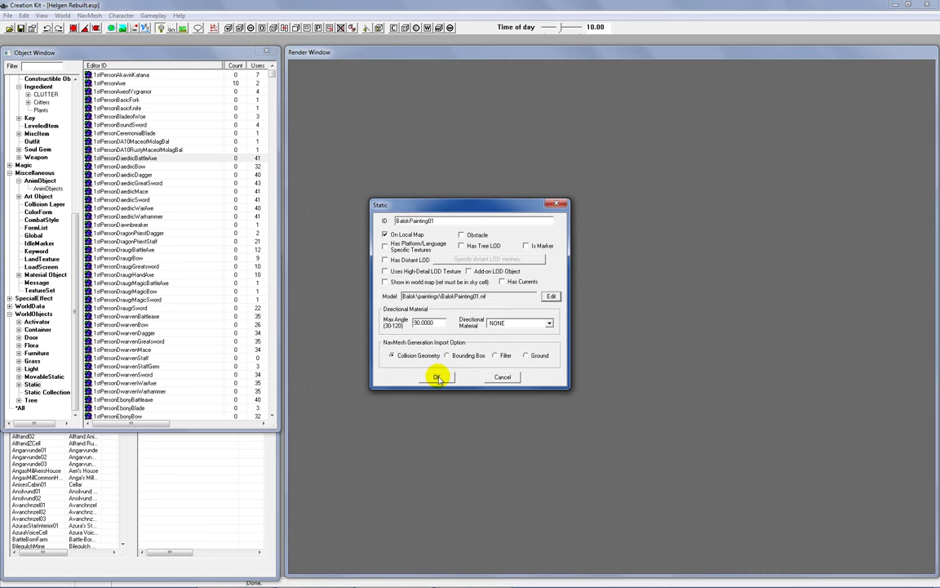
Confirm the BalokPainting01 static, then filter the Object Window by 'ba' and select it.
{"action": "left_click", "coordinate": [438, 377]}
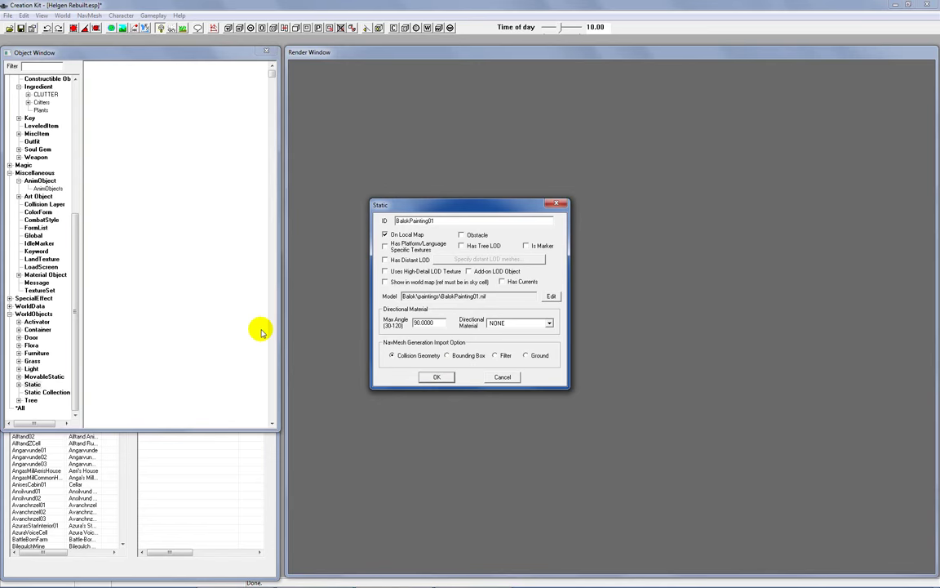
{"action": "left_click", "coordinate": [47, 65]}
{"action": "type", "text": "balok"}
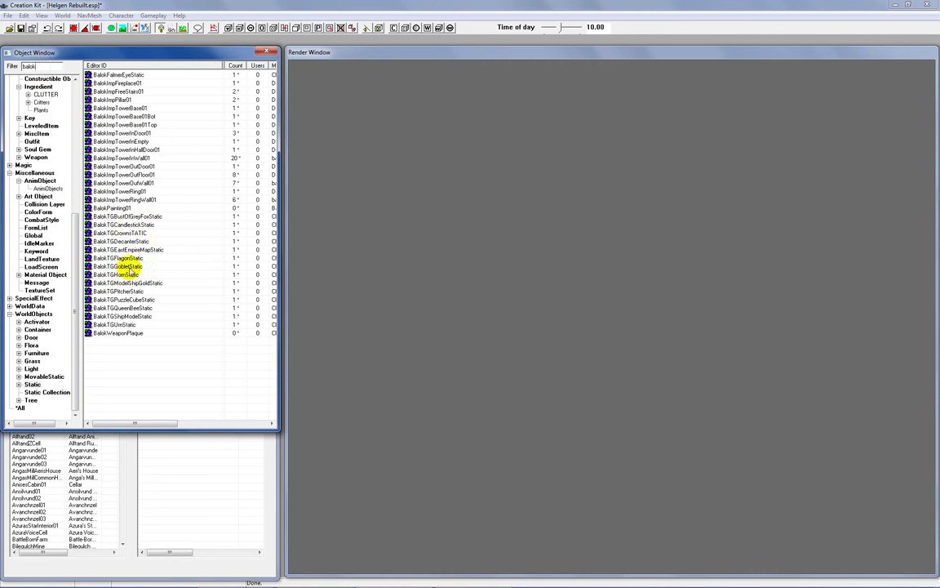
{"action": "left_click", "coordinate": [137, 209]}
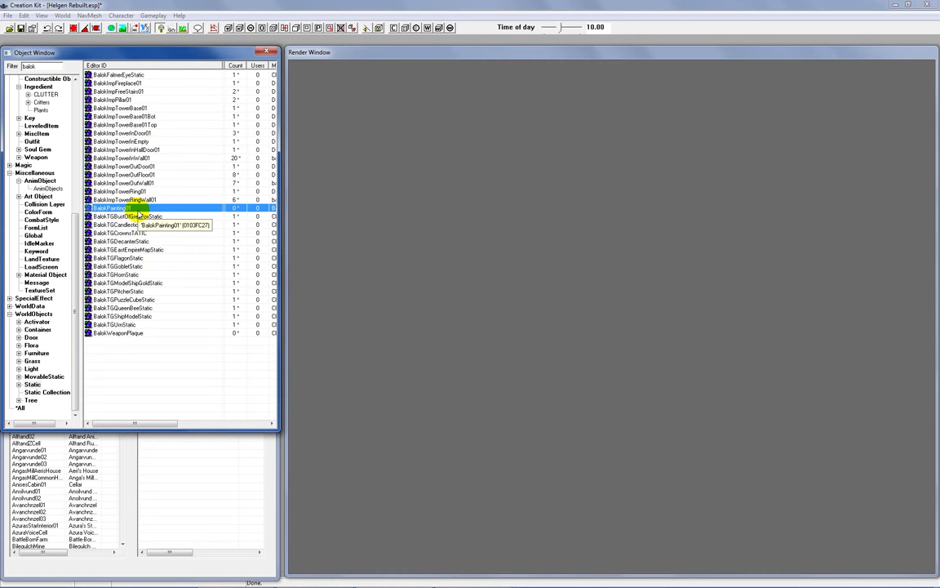
Preview the BalokPainting01 framed painting in 3D, rotate it, and close the preview.
{"action": "right_click", "coordinate": [137, 209]}
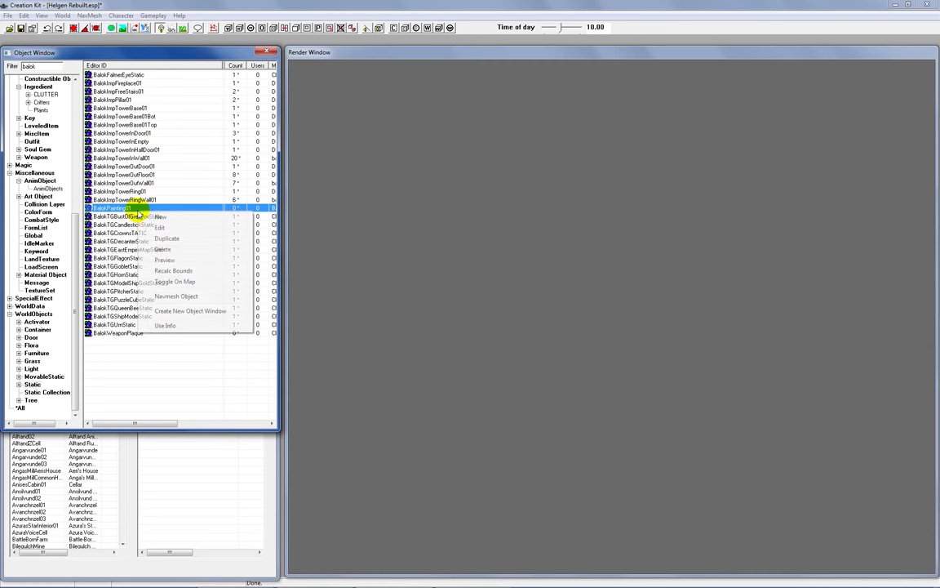
{"action": "left_click", "coordinate": [161, 259]}
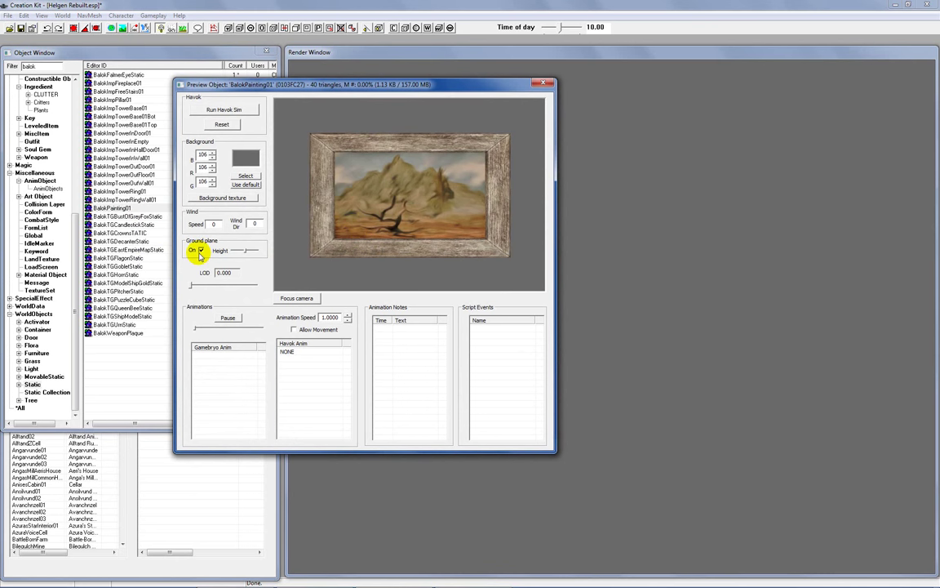
{"action": "mouse_move", "coordinate": [361, 205]}
{"action": "left_mouse_down"}
{"action": "mouse_move", "coordinate": [412, 237]}
{"action": "mouse_move", "coordinate": [403, 245]}
{"action": "mouse_move", "coordinate": [378, 227]}
{"action": "mouse_move", "coordinate": [361, 173]}
{"action": "mouse_move", "coordinate": [371, 233]}
{"action": "mouse_move", "coordinate": [343, 243]}
{"action": "mouse_move", "coordinate": [361, 241]}
{"action": "mouse_move", "coordinate": [361, 191]}
{"action": "mouse_move", "coordinate": [349, 193]}
{"action": "mouse_move", "coordinate": [478, 210]}
{"action": "mouse_move", "coordinate": [430, 231]}
{"action": "mouse_move", "coordinate": [462, 236]}
{"action": "mouse_move", "coordinate": [394, 225]}
{"action": "mouse_move", "coordinate": [401, 196]}
{"action": "mouse_move", "coordinate": [367, 194]}
{"action": "mouse_move", "coordinate": [392, 206]}
{"action": "mouse_move", "coordinate": [376, 213]}
{"action": "left_mouse_up"}
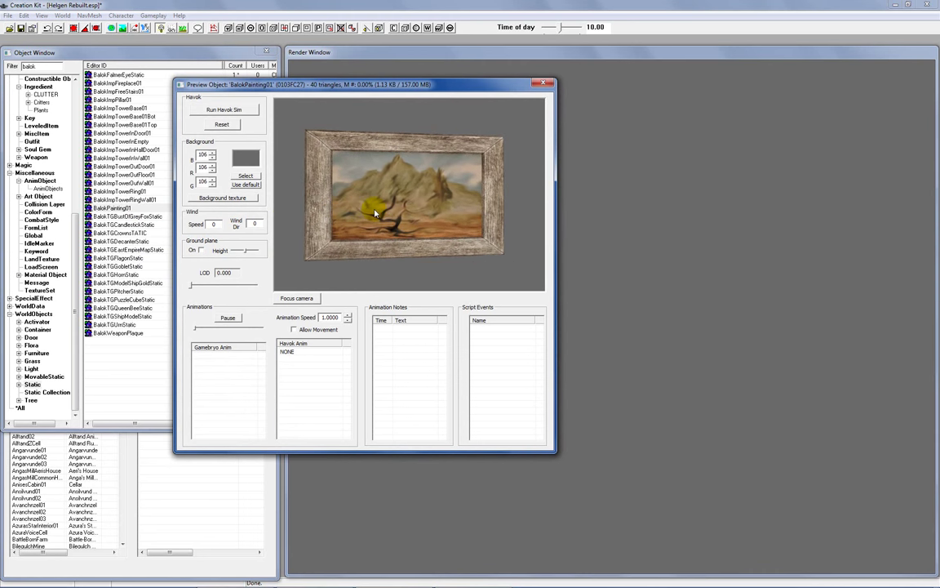
{"action": "left_click", "coordinate": [545, 84]}
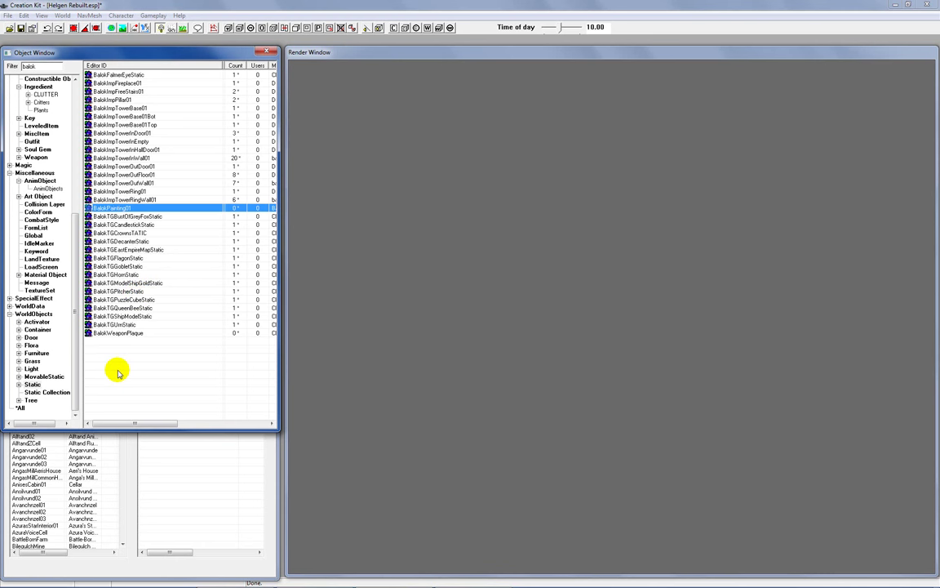
List the TextureSet records and briefly preview BalokHattuBannerTextureSet.
{"action": "left_click", "coordinate": [40, 291]}
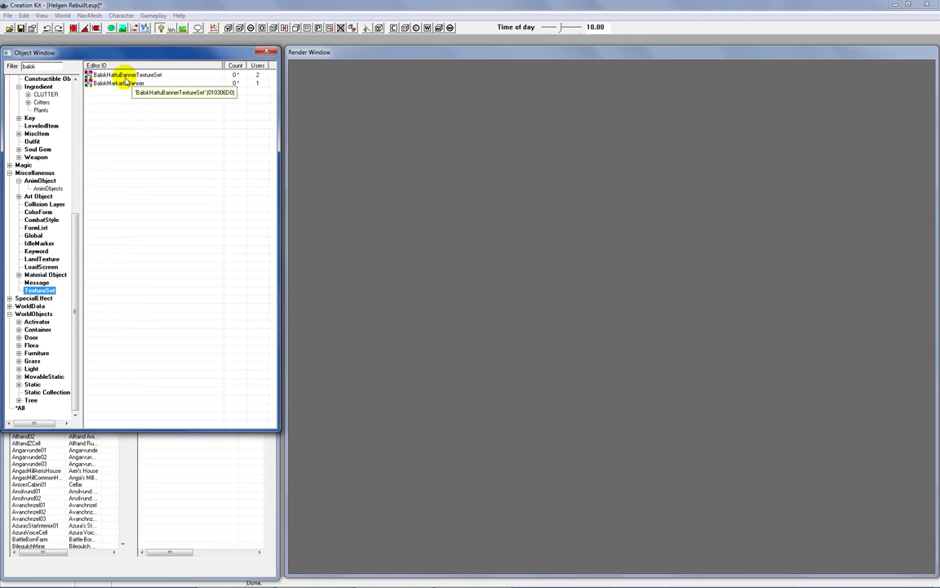
{"action": "right_click", "coordinate": [125, 76]}
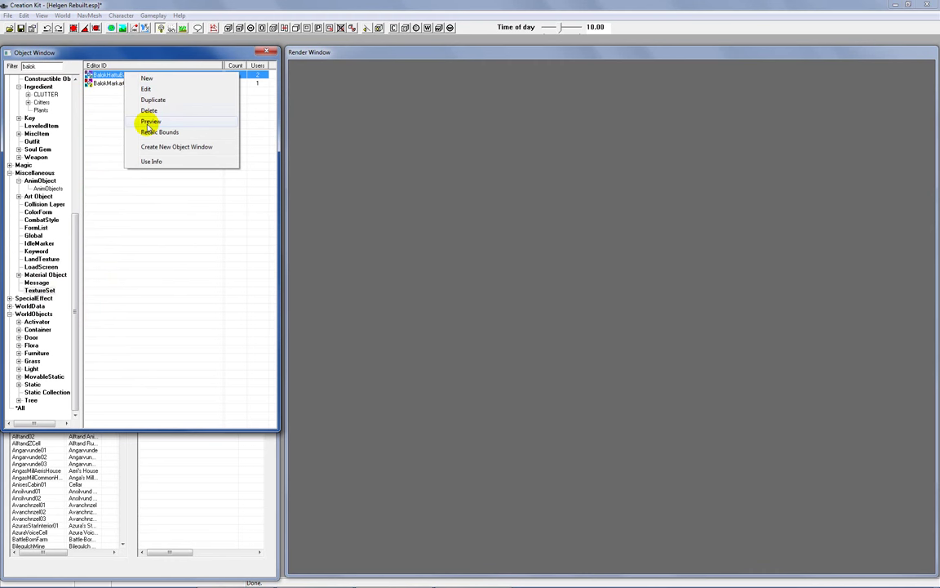
{"action": "left_click", "coordinate": [147, 123]}
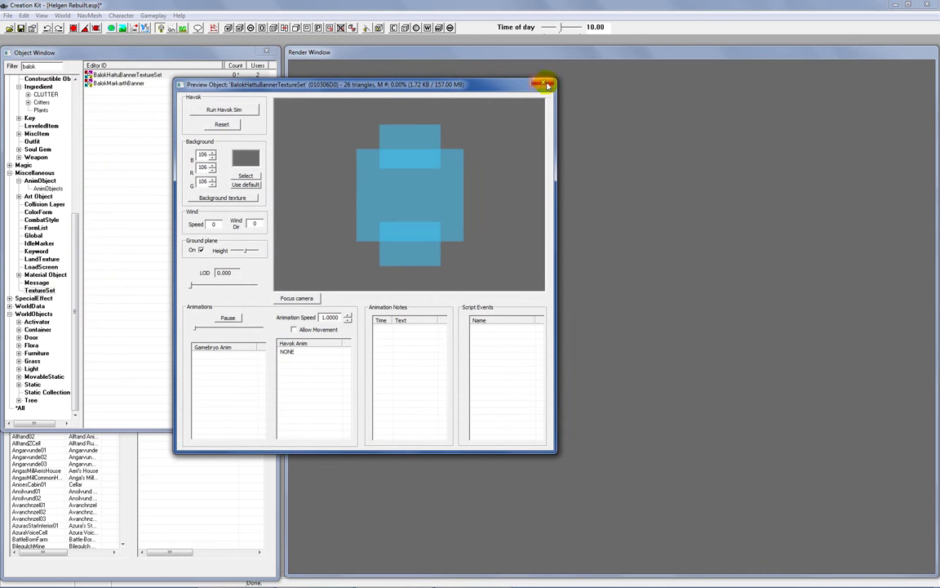
{"action": "left_click", "coordinate": [538, 86]}
Open BalokHattuBannerTextureSet and compare its Diffuse and Normal/Gloss texture paths, then close it.
{"action": "double_click", "coordinate": [171, 76]}
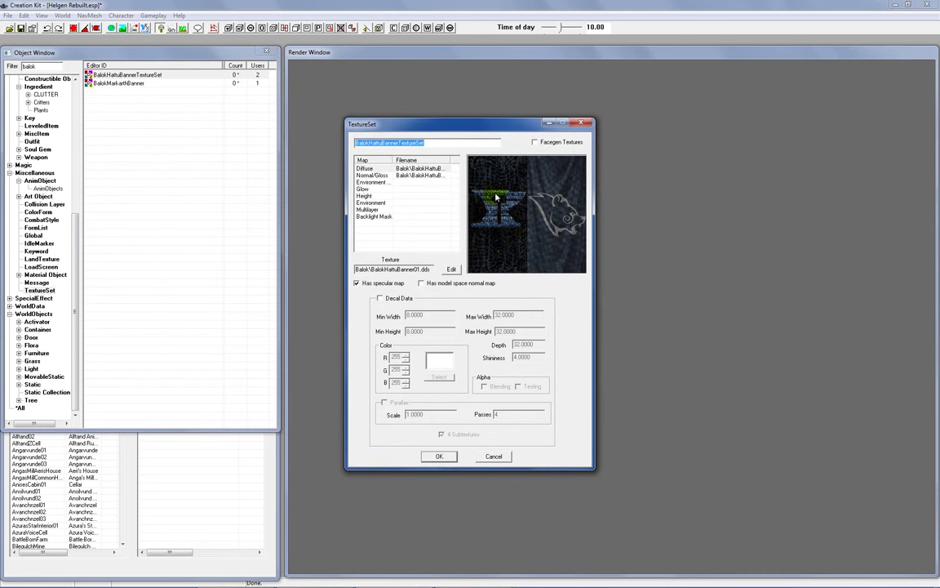
{"action": "left_click", "coordinate": [427, 169]}
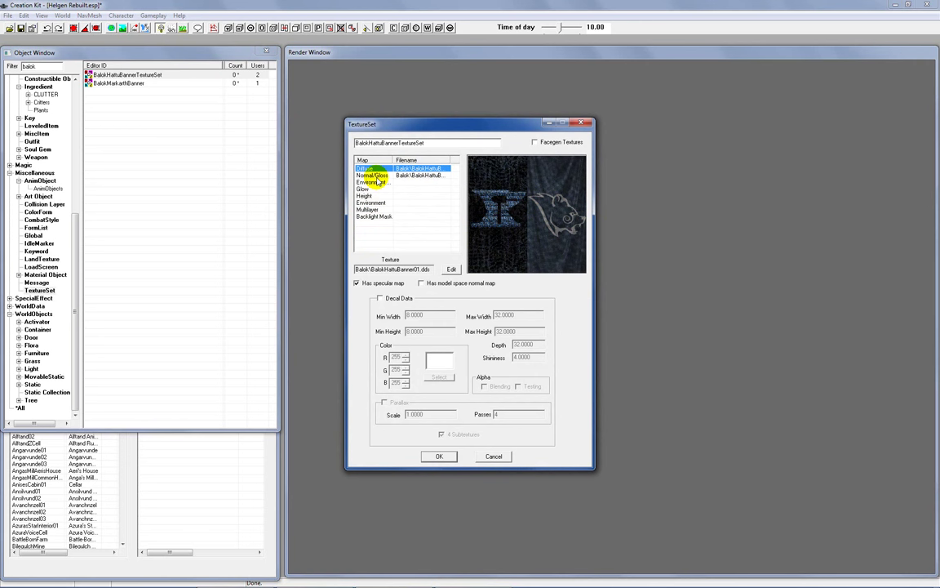
{"action": "left_click", "coordinate": [376, 176]}
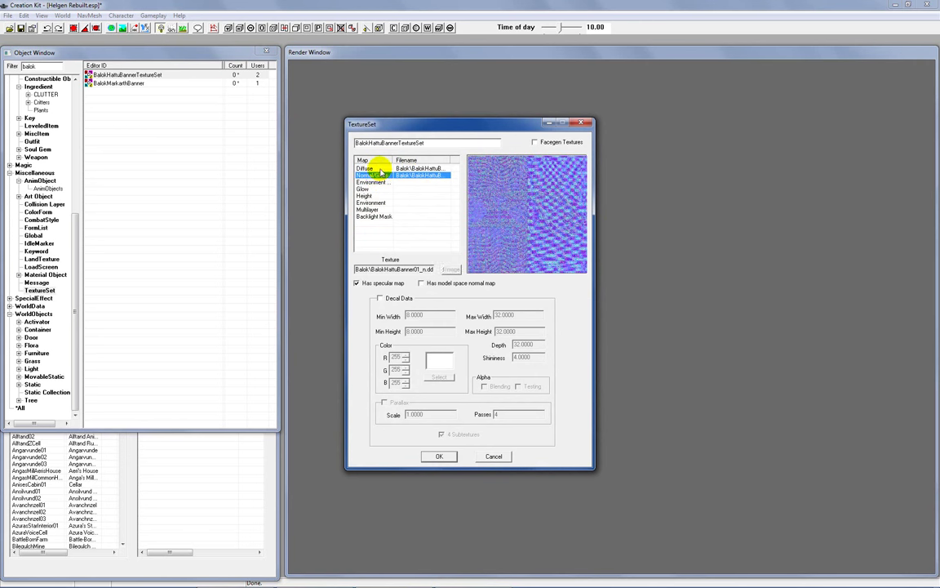
{"action": "left_click", "coordinate": [380, 169]}
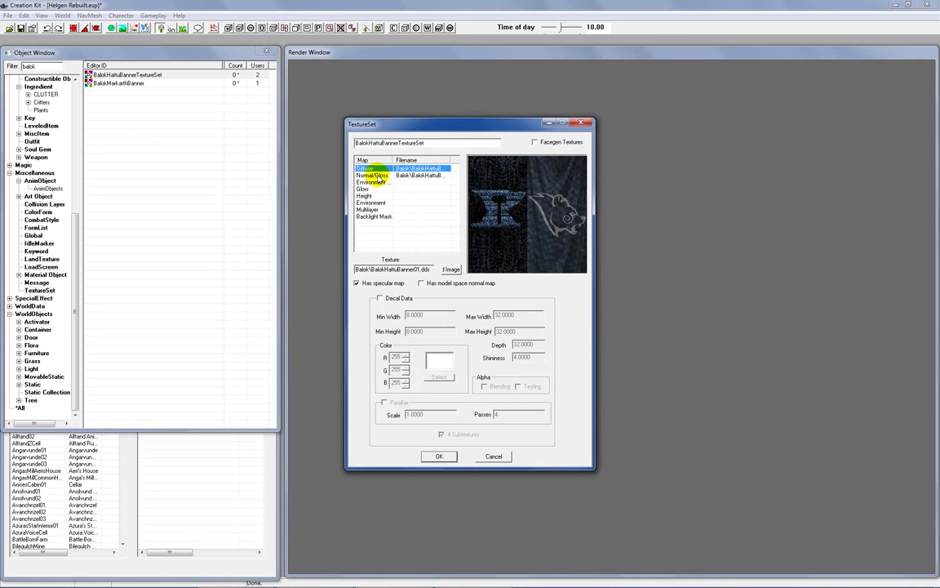
{"action": "left_click", "coordinate": [378, 176]}
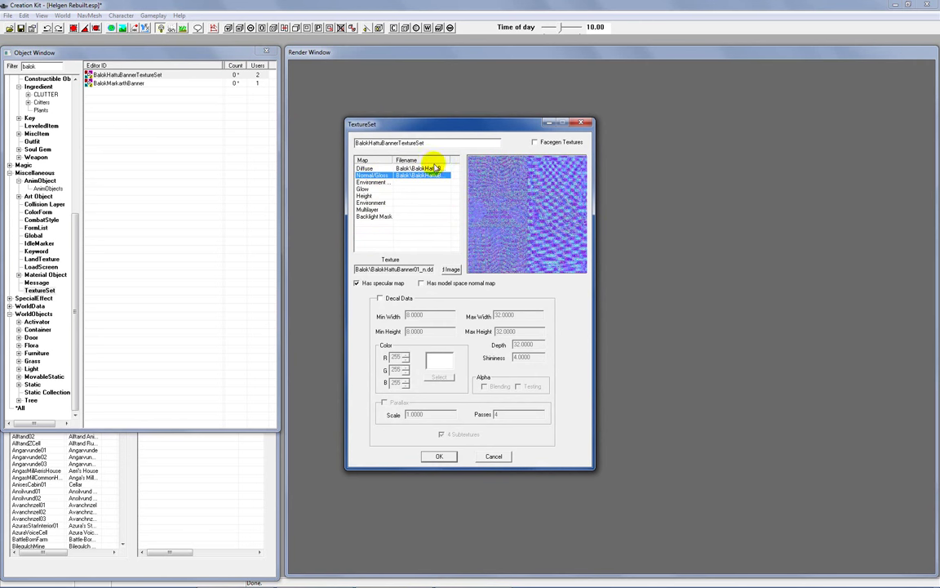
{"action": "left_click", "coordinate": [415, 168]}
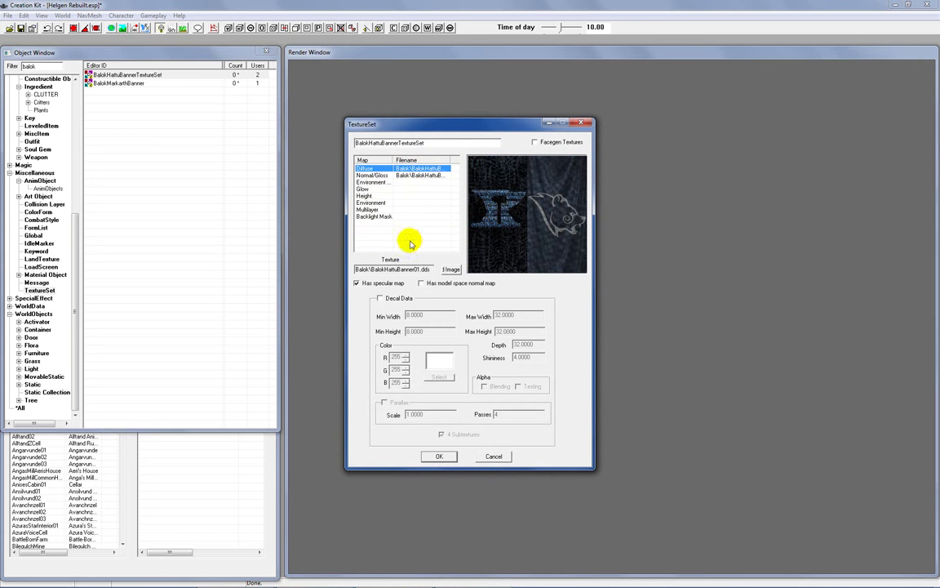
{"action": "left_click", "coordinate": [440, 457]}
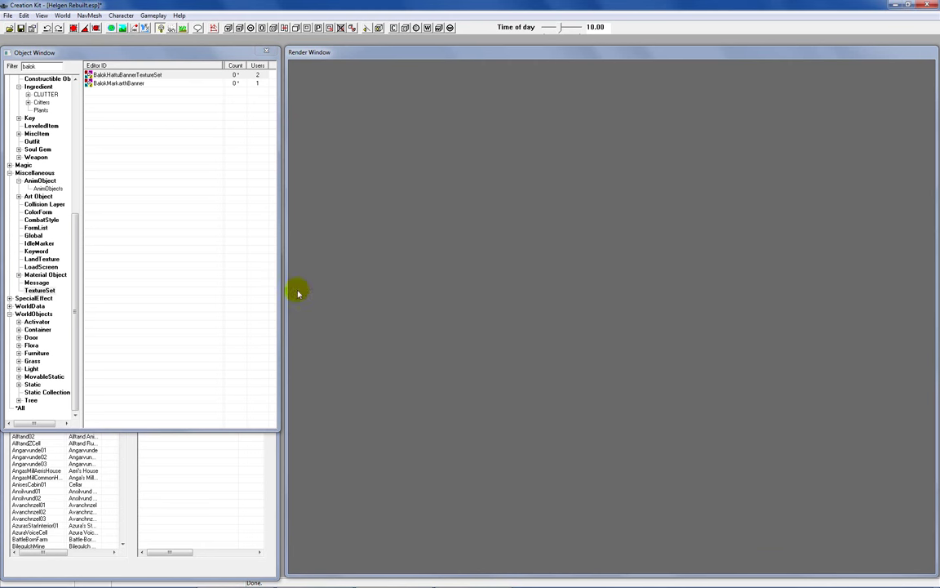
{"action": "right_click", "coordinate": [123, 103]}
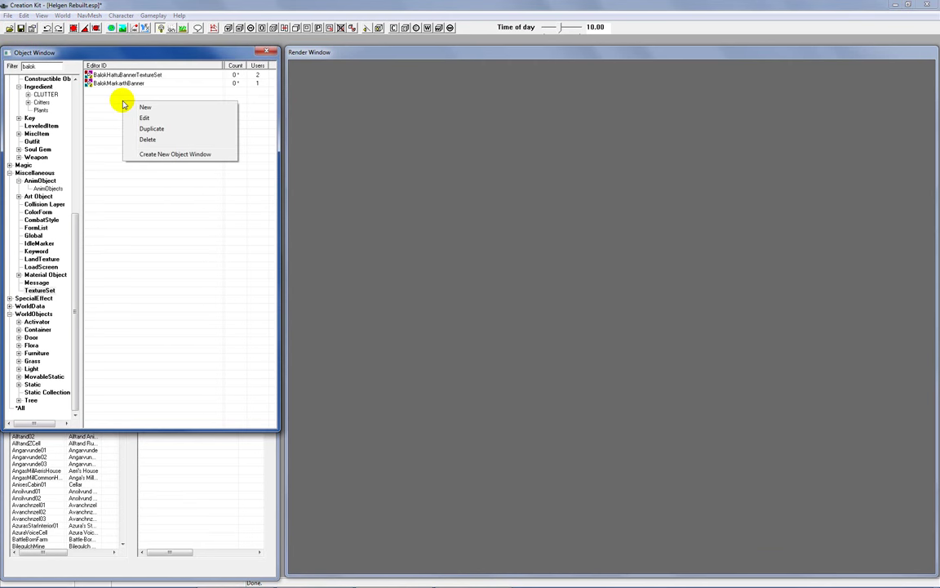
Create a new texture set with ID BalokPainting01TextureSet and select it in the list.
{"action": "left_click", "coordinate": [140, 109]}
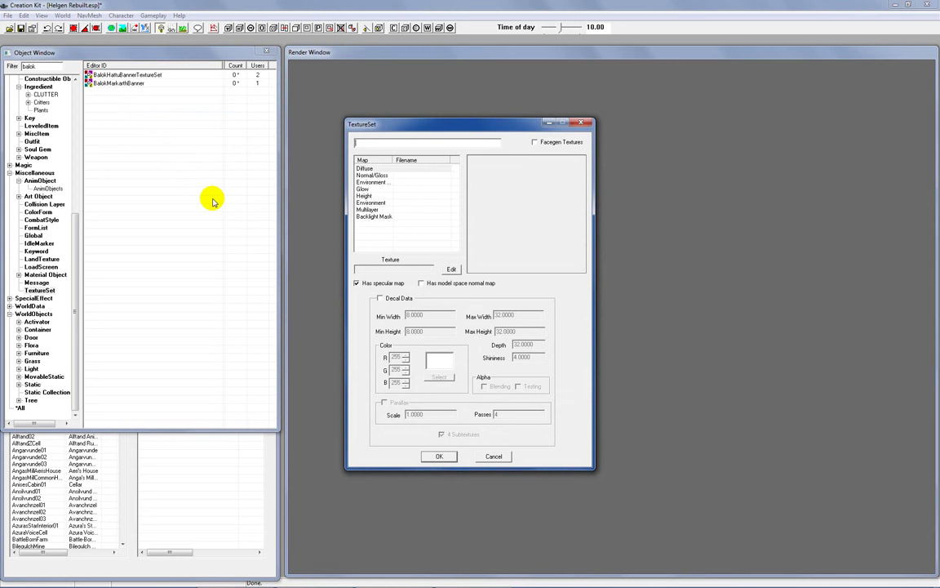
{"action": "type", "text": "BalokPainting01Texture Set"}
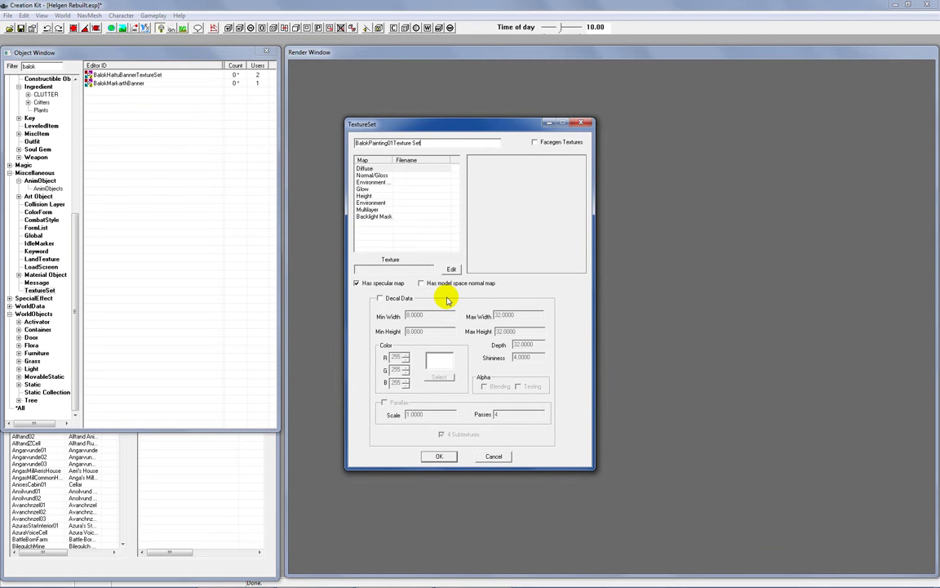
{"action": "left_click", "coordinate": [435, 454]}
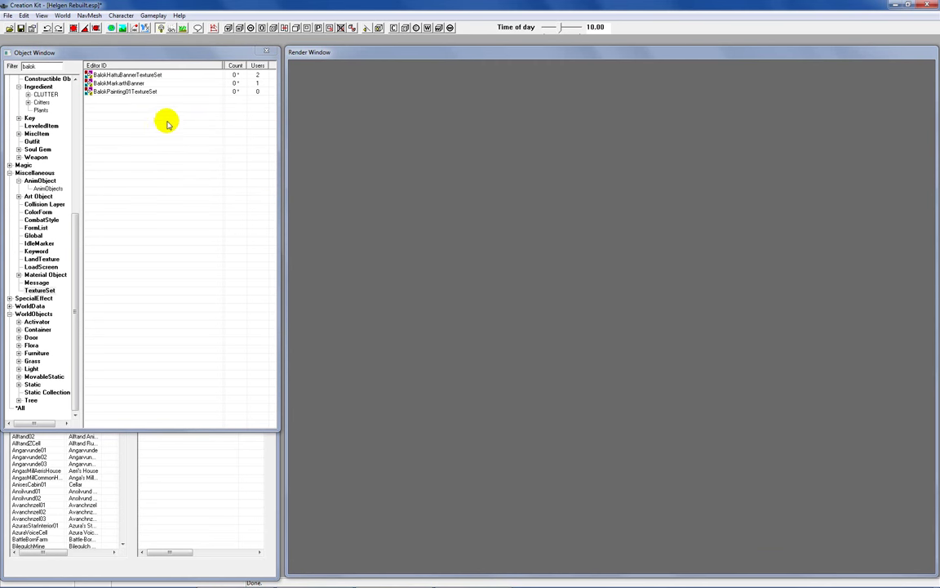
{"action": "left_click", "coordinate": [147, 90]}
Assign BalokPainting01.dds as the Diffuse map of BalokPainting01TextureSet.
{"action": "right_click", "coordinate": [147, 91]}
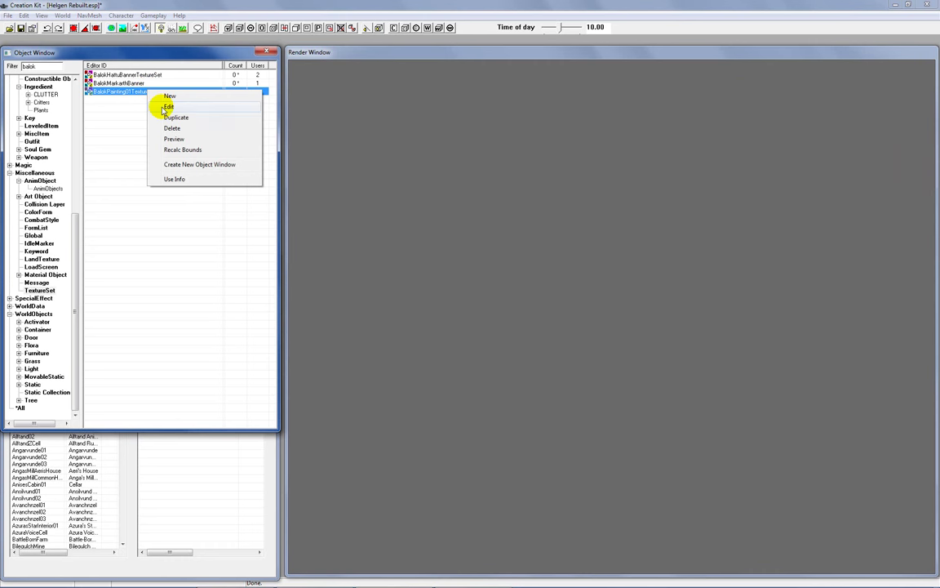
{"action": "left_click", "coordinate": [167, 107]}
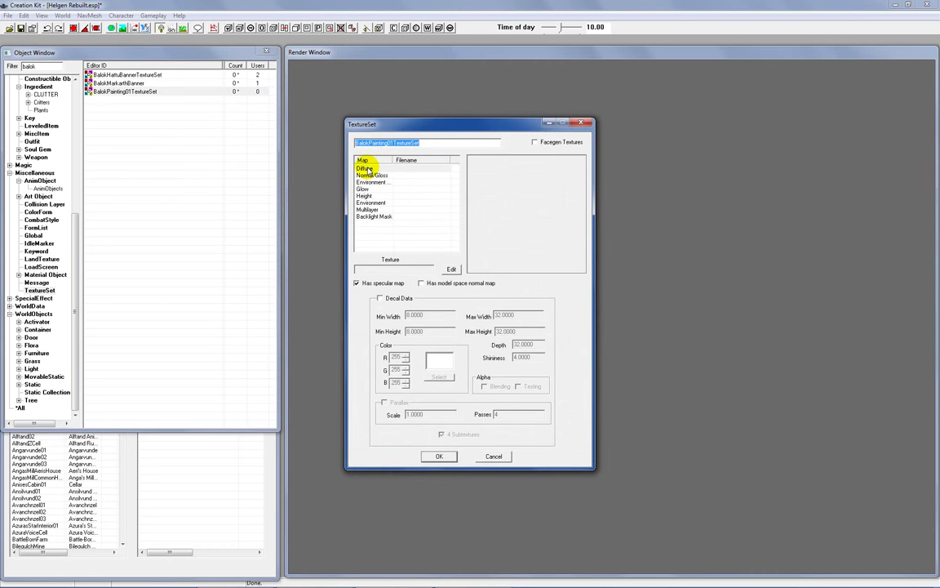
{"action": "left_click", "coordinate": [366, 168]}
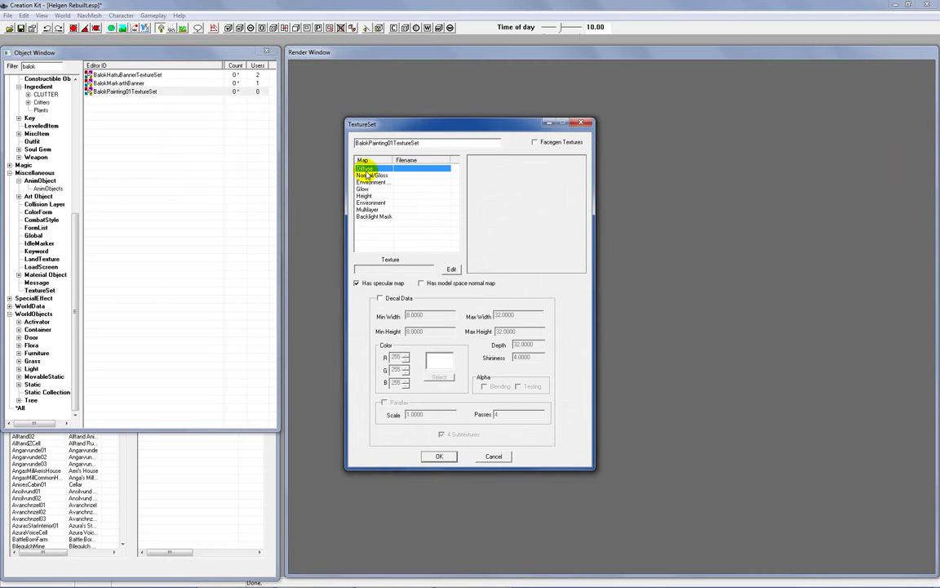
{"action": "left_click", "coordinate": [451, 271]}
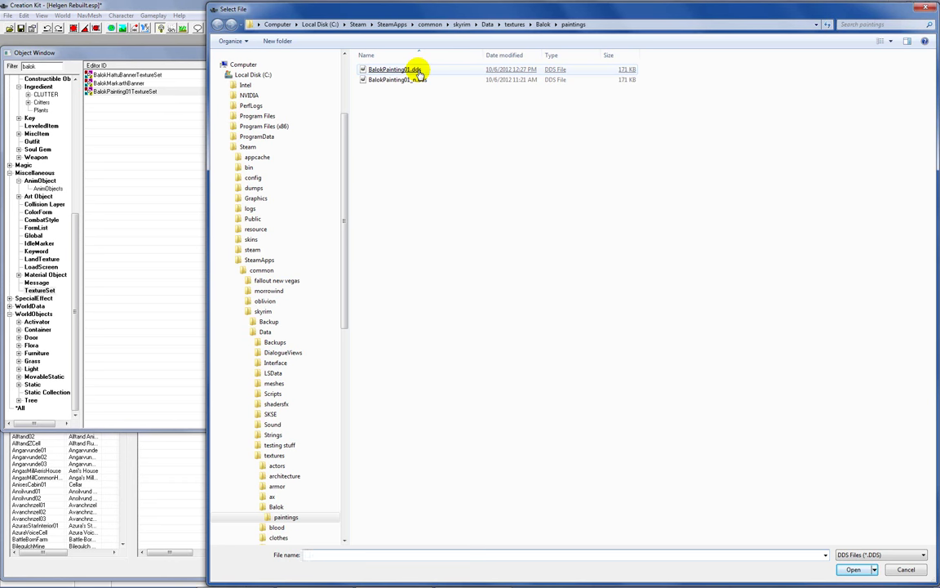
{"action": "double_click", "coordinate": [418, 71]}
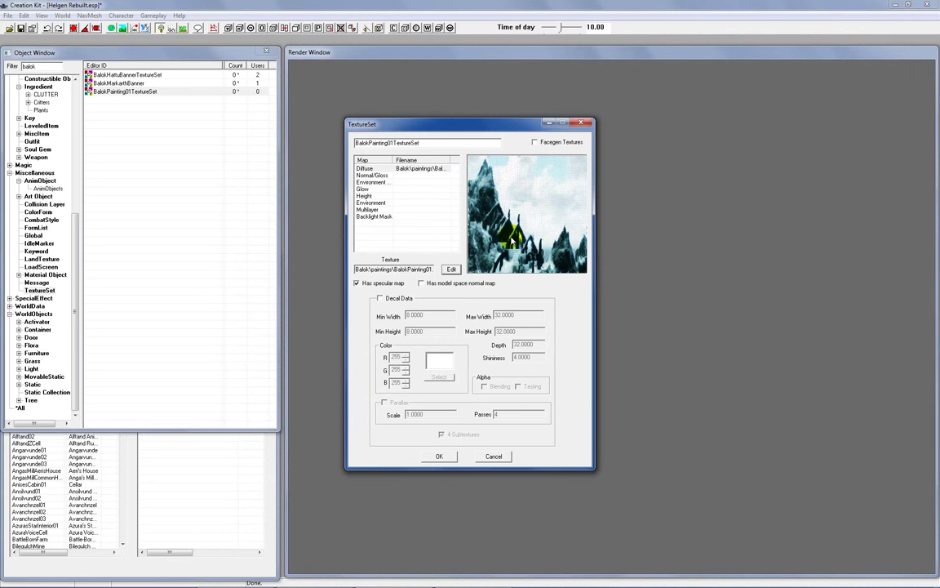
Assign BalokPainting01_n.dds as the Normal/Gloss map and confirm the texture set.
{"action": "left_click", "coordinate": [383, 176]}
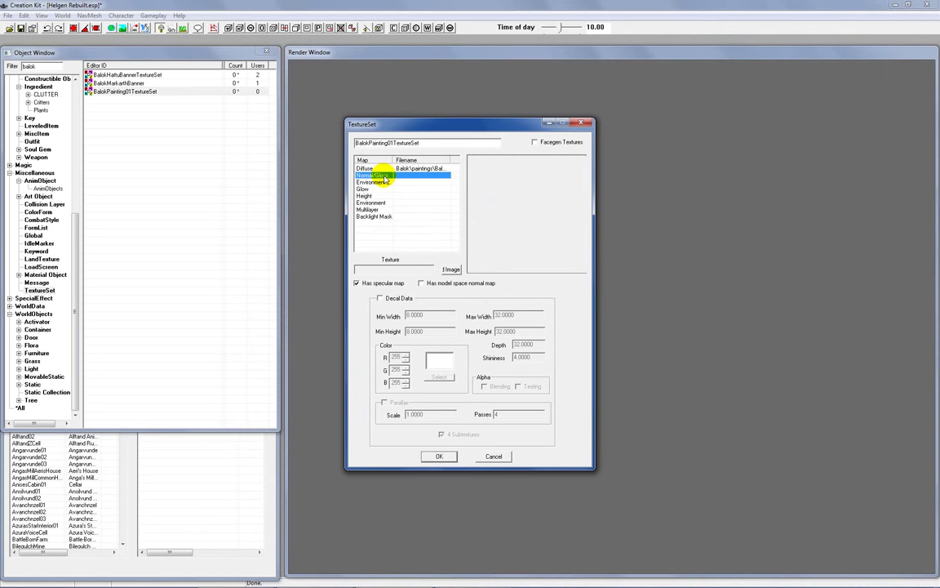
{"action": "left_click", "coordinate": [451, 269]}
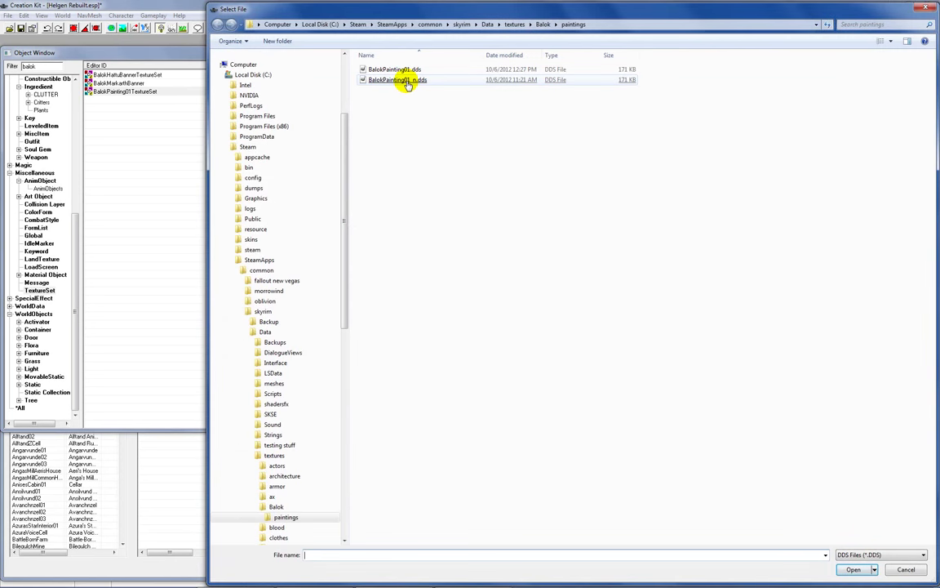
{"action": "double_click", "coordinate": [400, 81]}
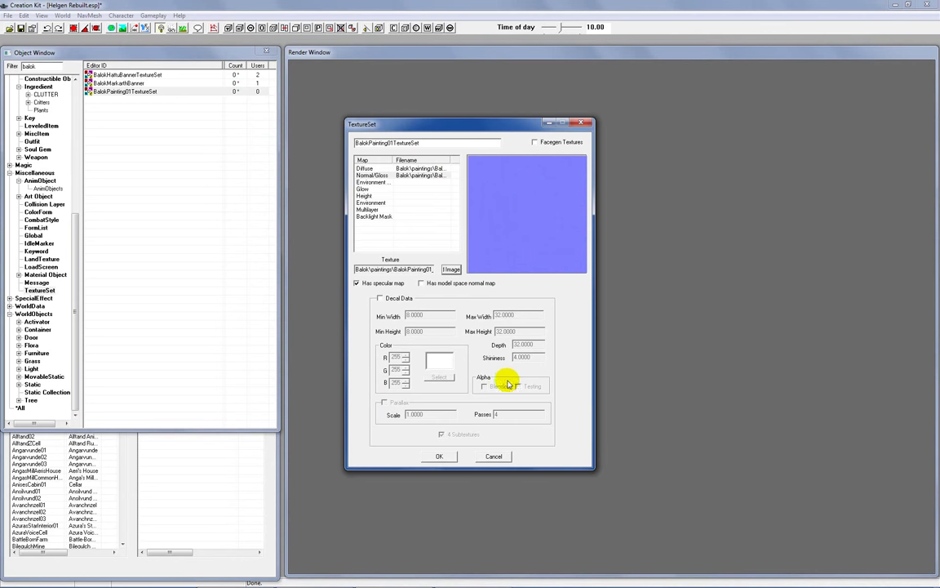
{"action": "left_click", "coordinate": [442, 458]}
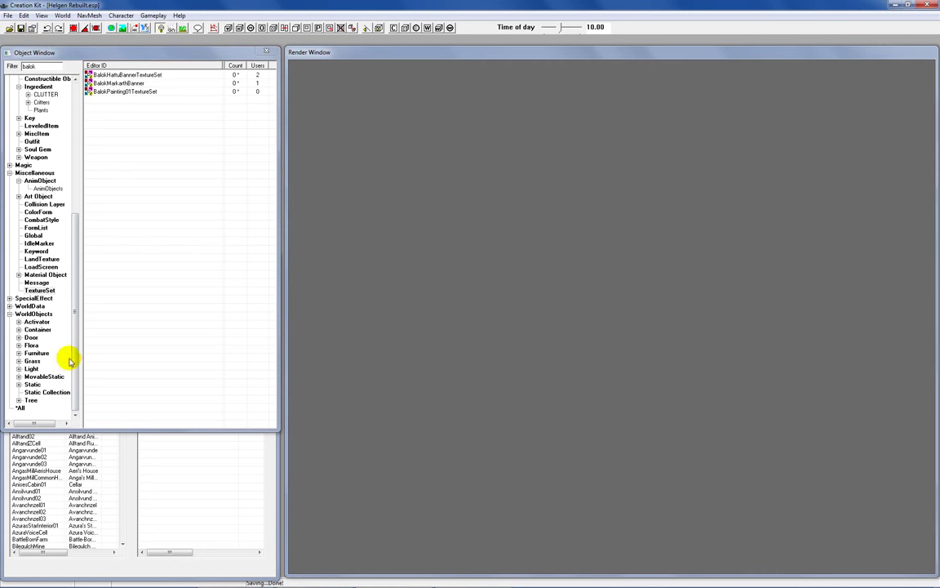
Open the BalokPainting01 static's Model Data from the Balok statics list.
{"action": "left_click", "coordinate": [32, 384]}
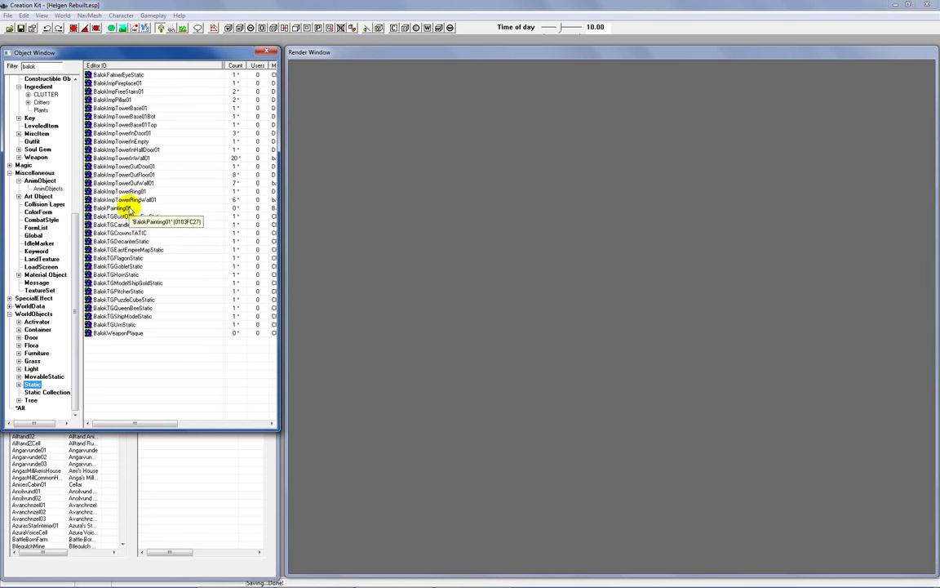
{"action": "right_click", "coordinate": [129, 209]}
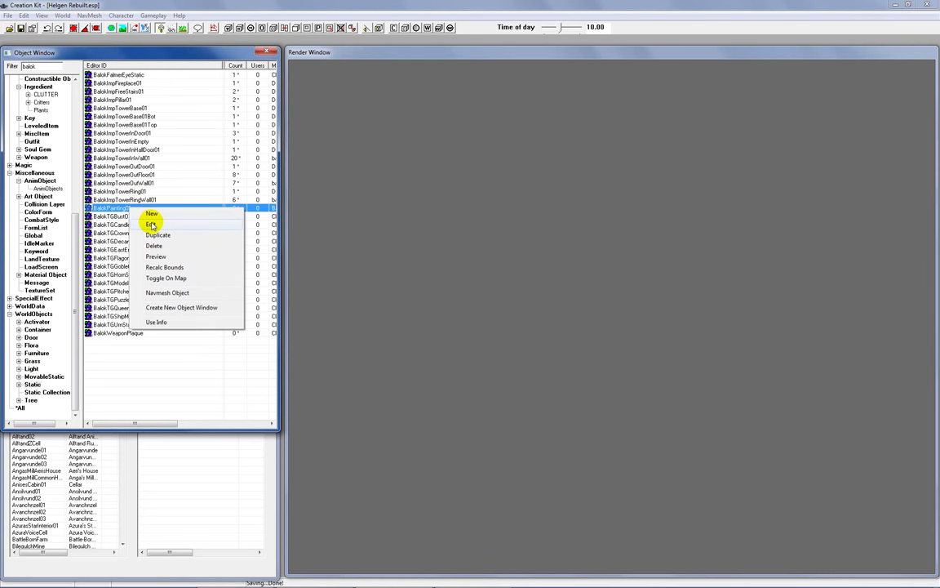
{"action": "left_click", "coordinate": [151, 224]}
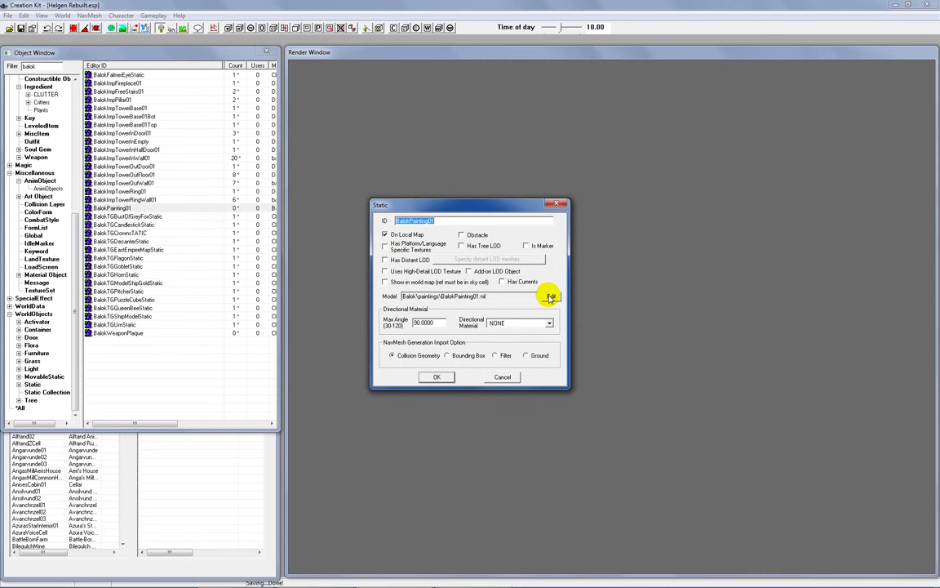
{"action": "left_click", "coordinate": [551, 297]}
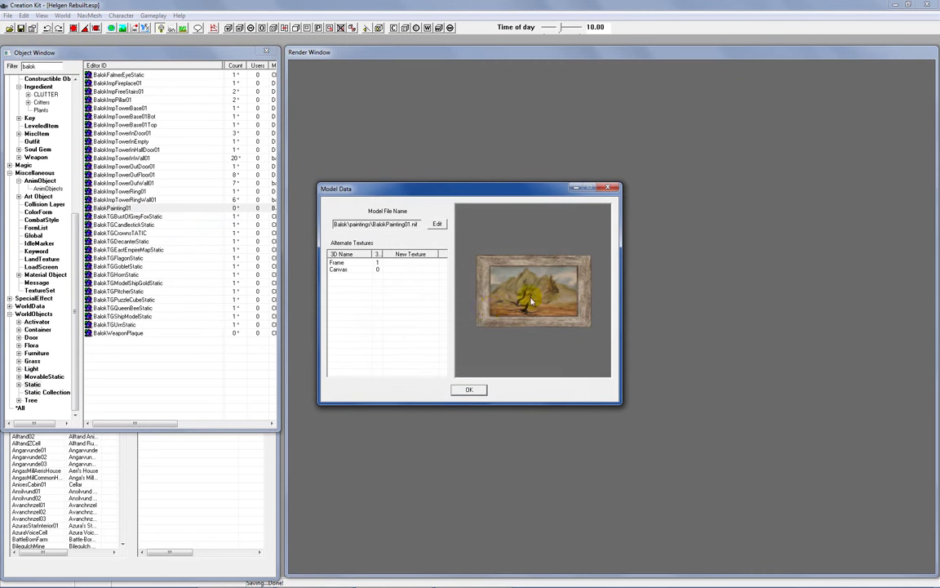
Add BalokPainting01TextureSet as the alternate texture for the Canvas part.
{"action": "left_click", "coordinate": [352, 270]}
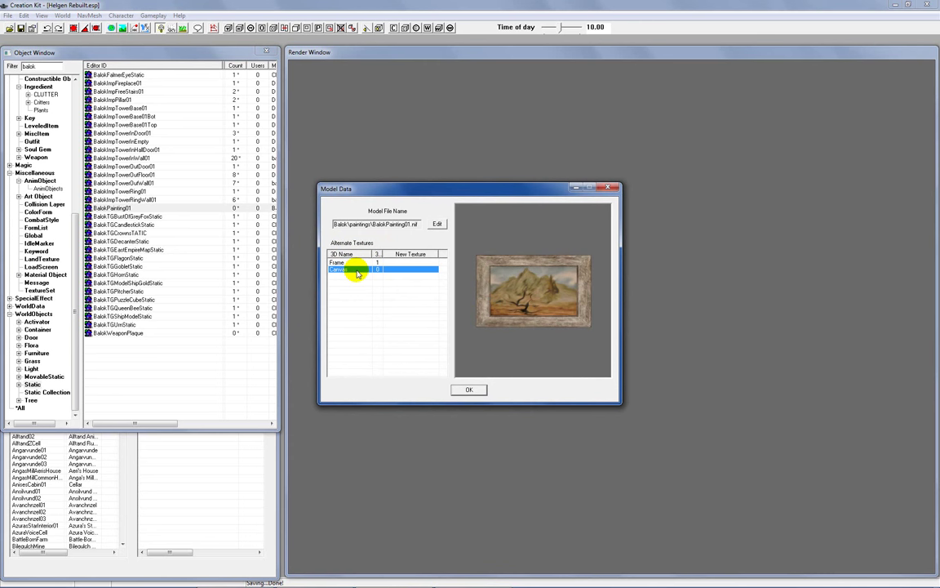
{"action": "right_click", "coordinate": [358, 274]}
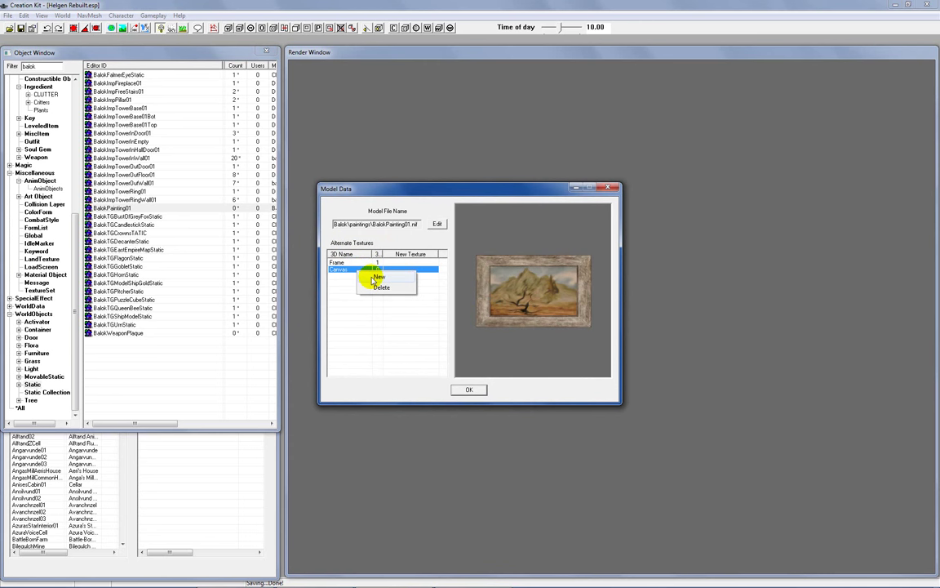
{"action": "left_click", "coordinate": [378, 278]}
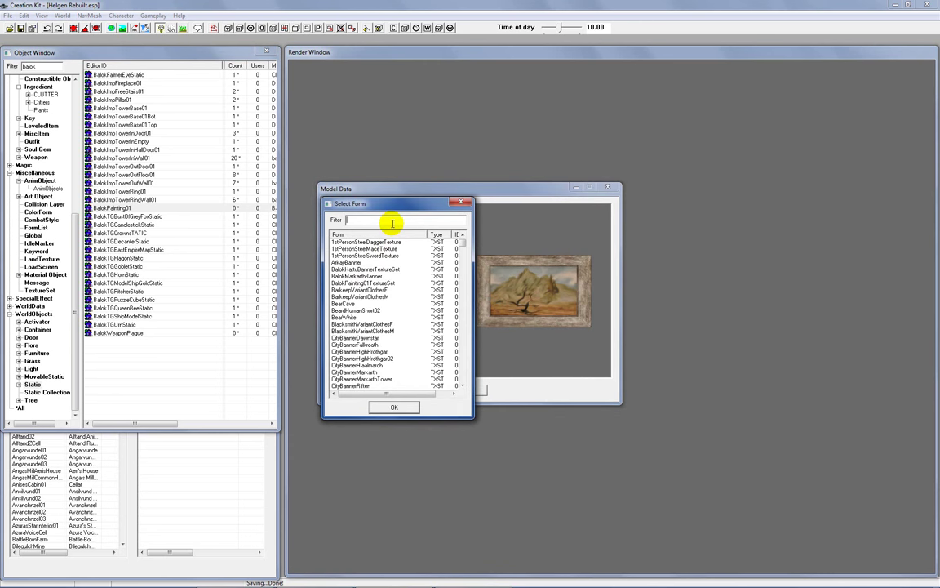
{"action": "type", "text": "balok"}
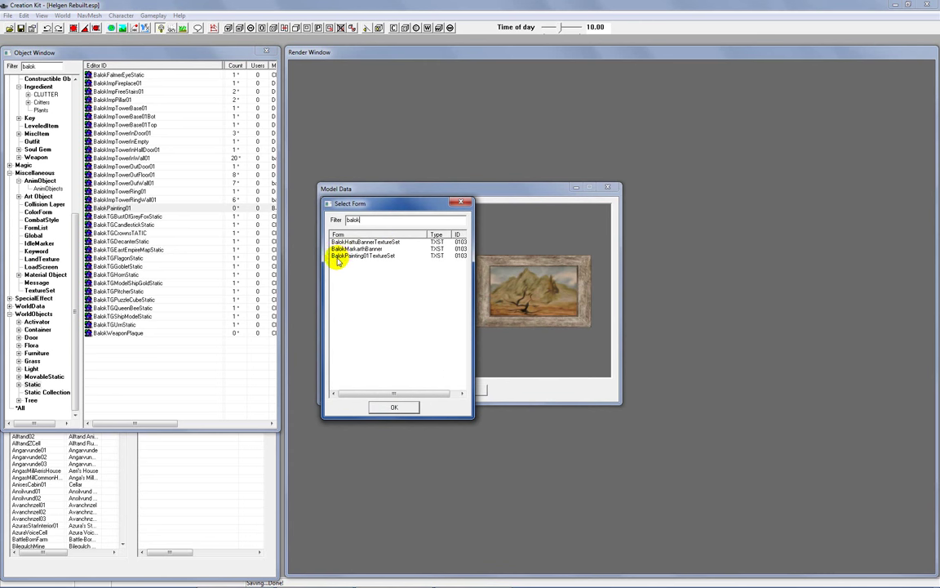
{"action": "left_click", "coordinate": [369, 256]}
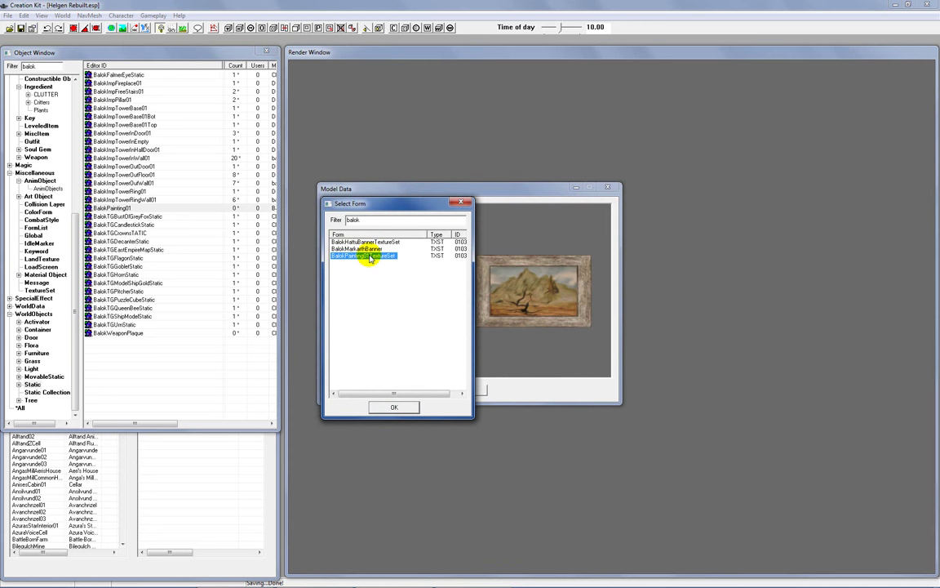
{"action": "left_click", "coordinate": [391, 408]}
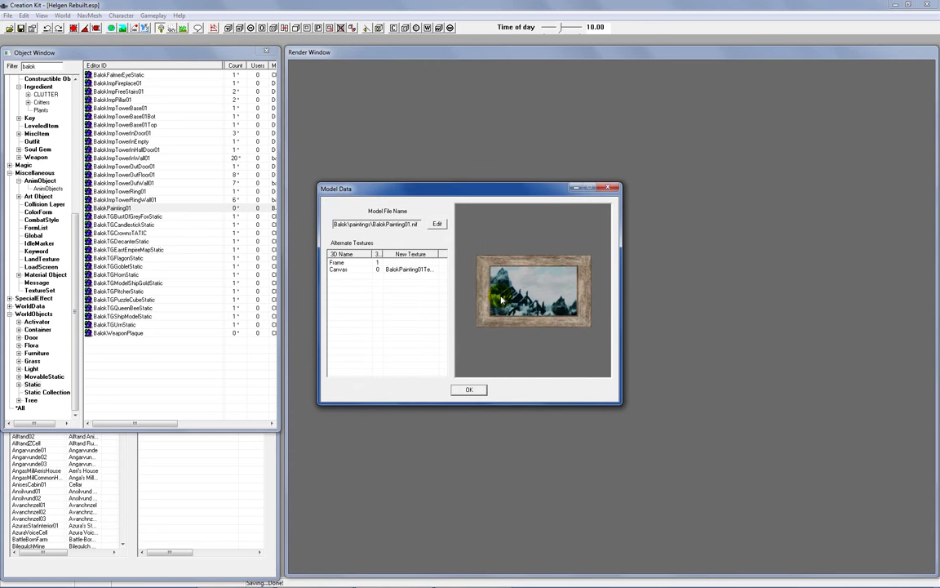
Confirm the Model Data and Static dialogs and save the plugin.
{"action": "left_click_drag", "start_coordinate": [502, 300], "coordinate": [496, 296]}
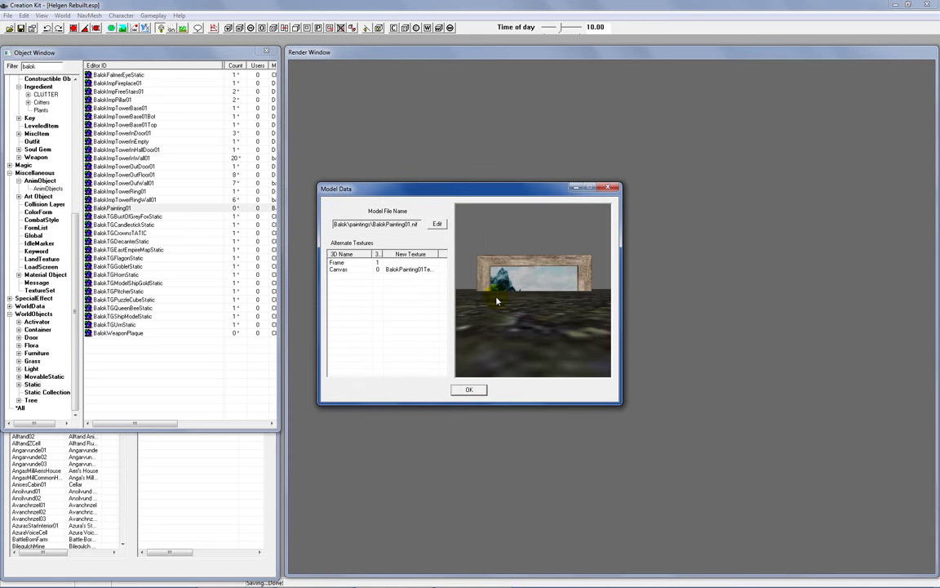
{"action": "left_click", "coordinate": [470, 391]}
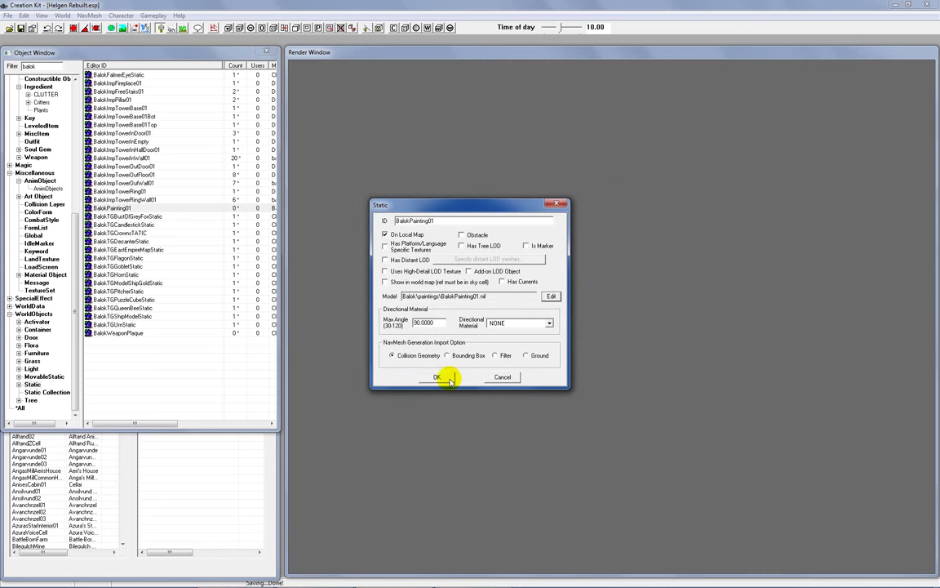
{"action": "left_click", "coordinate": [452, 374]}
{"action": "left_click", "coordinate": [20, 28]}
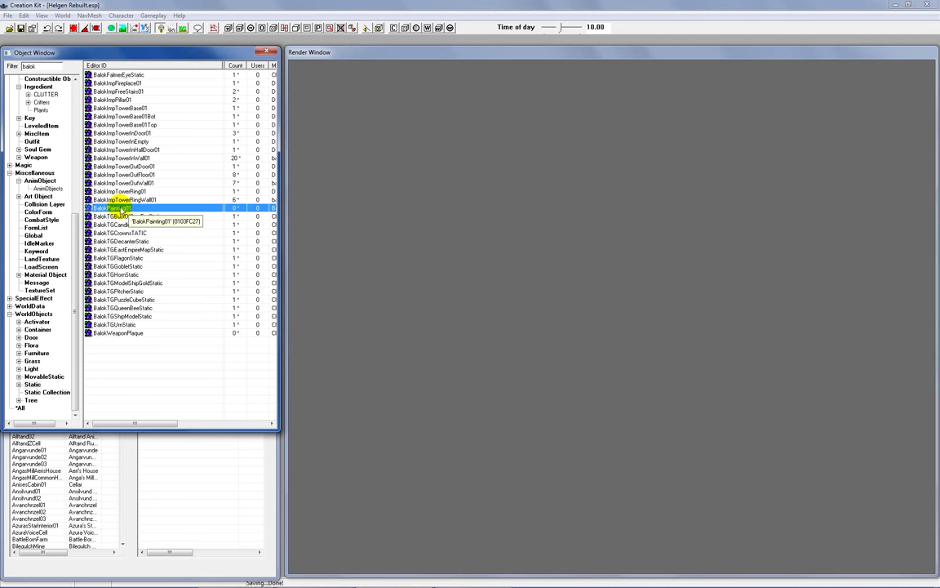
Preview BalokPainting01 with the ground plane off and rotate it to view its snowy-mountain canvas.
{"action": "right_click", "coordinate": [123, 210]}
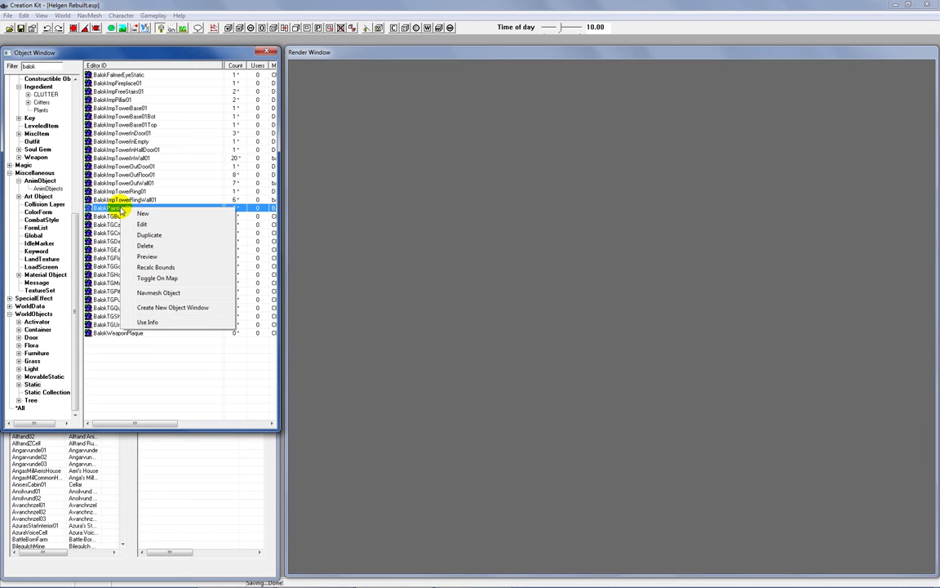
{"action": "left_click", "coordinate": [146, 258]}
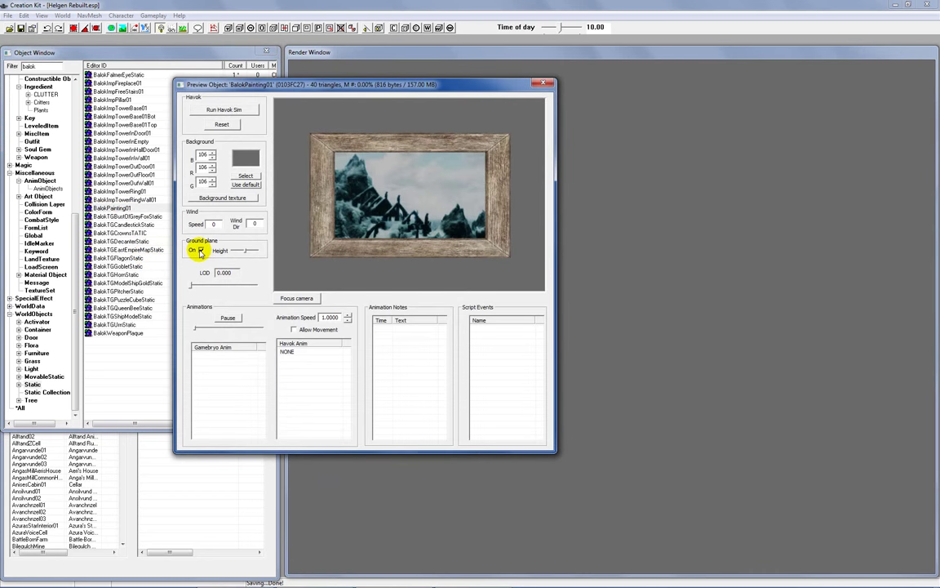
{"action": "left_click", "coordinate": [200, 251]}
{"action": "mouse_move", "coordinate": [332, 235]}
{"action": "left_mouse_down"}
{"action": "mouse_move", "coordinate": [380, 243]}
{"action": "mouse_move", "coordinate": [337, 242]}
{"action": "mouse_move", "coordinate": [404, 167]}
{"action": "mouse_move", "coordinate": [383, 219]}
{"action": "mouse_move", "coordinate": [336, 260]}
{"action": "mouse_move", "coordinate": [308, 245]}
{"action": "mouse_move", "coordinate": [330, 251]}
{"action": "mouse_move", "coordinate": [390, 204]}
{"action": "mouse_move", "coordinate": [374, 225]}
{"action": "left_mouse_up"}
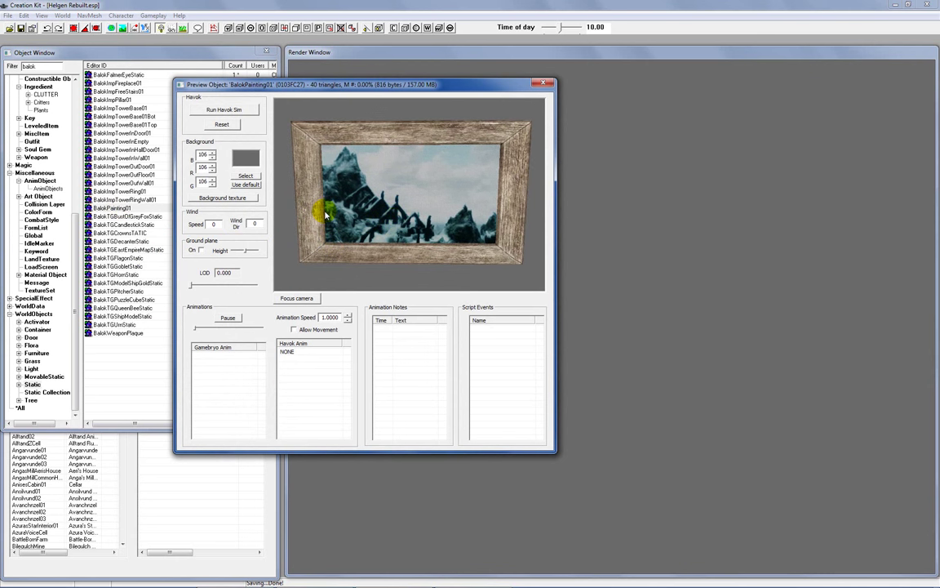
{"action": "mouse_move", "coordinate": [379, 194]}
{"action": "left_mouse_down"}
{"action": "mouse_move", "coordinate": [390, 189]}
{"action": "mouse_move", "coordinate": [384, 185]}
{"action": "left_mouse_up"}
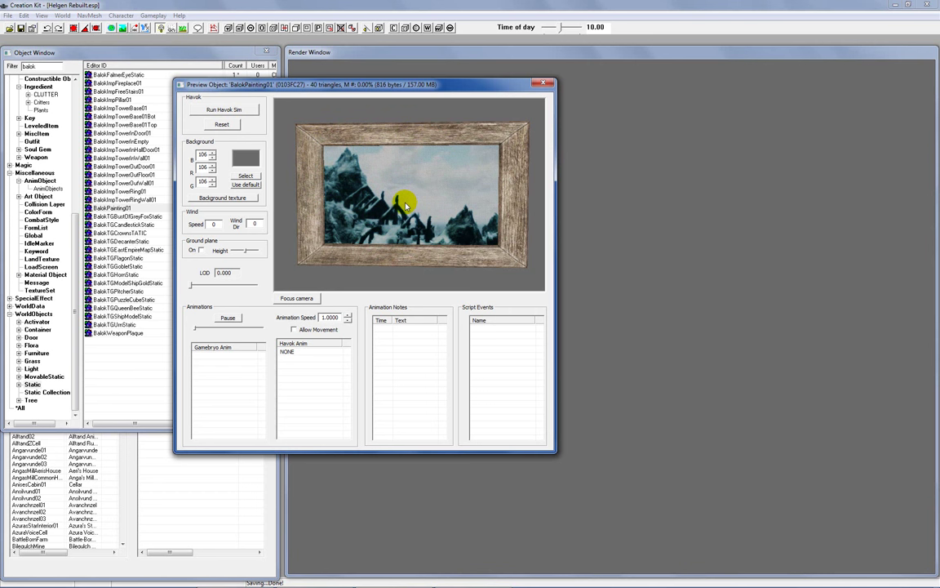
{"action": "left_click", "coordinate": [542, 84]}
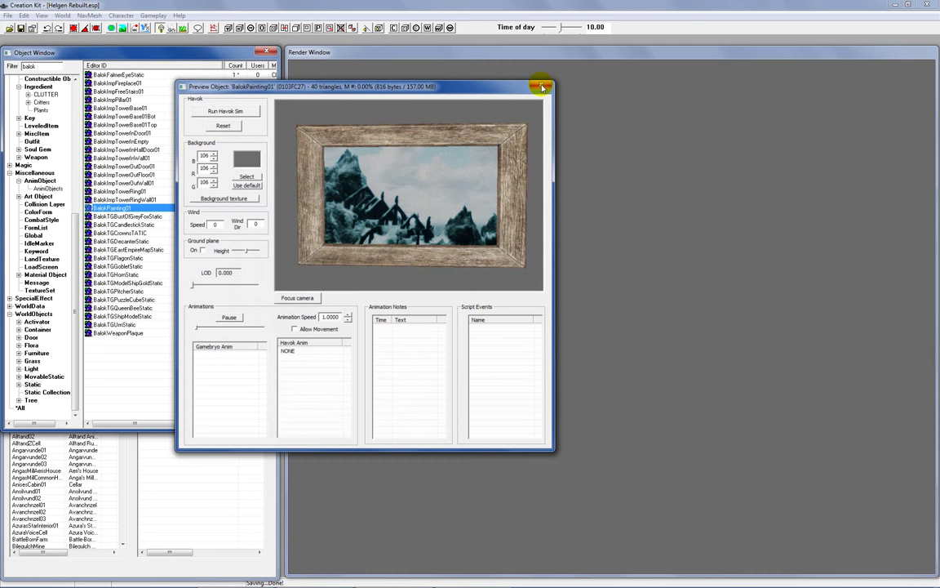
Load the aaaBalokTower interior cell from the Interiors list in Cell View.
{"action": "left_click", "coordinate": [218, 559]}
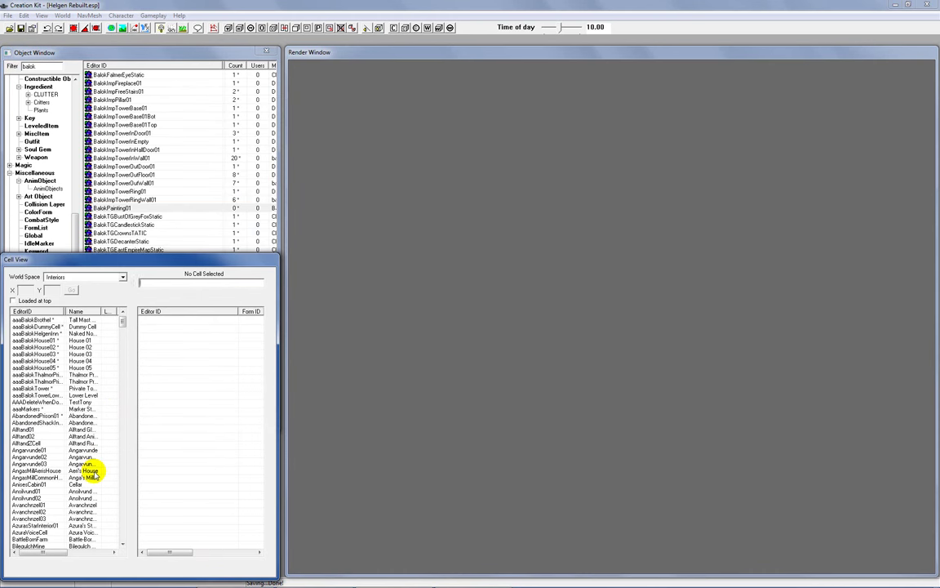
{"action": "left_click", "coordinate": [45, 389]}
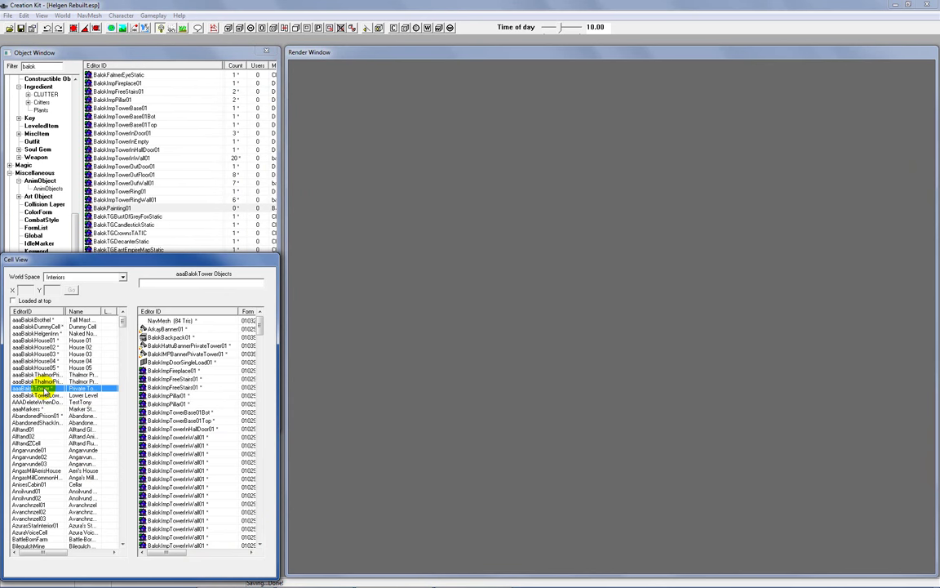
{"action": "double_click", "coordinate": [45, 388]}
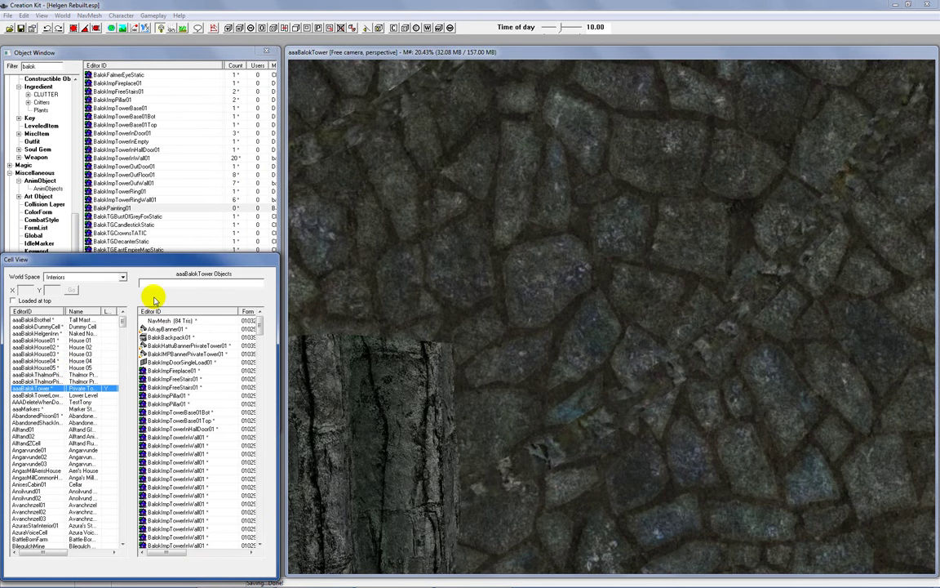
Orbit and zoom the Render Window camera to face the stone wall above the kitchen table.
{"action": "left_click", "coordinate": [419, 49]}
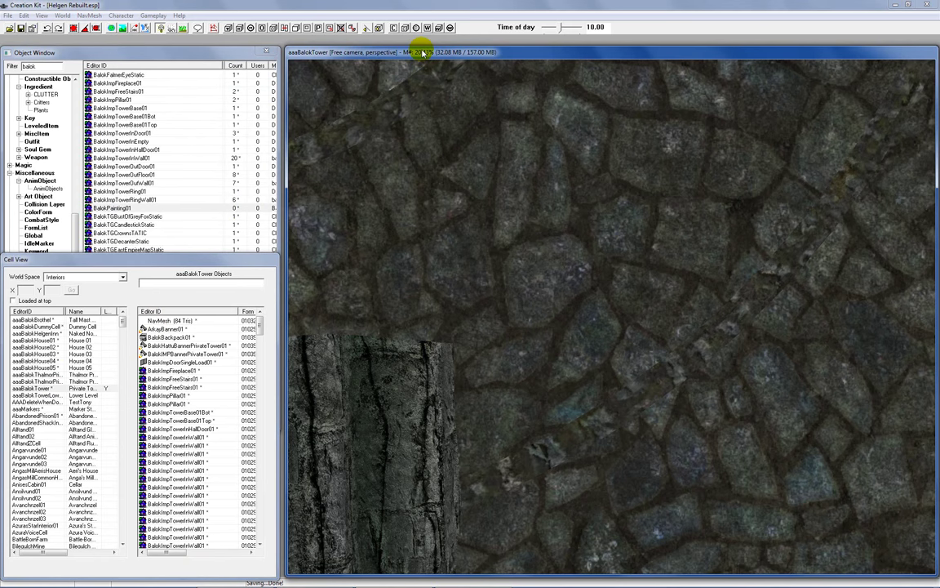
{"action": "left_click", "coordinate": [431, 361]}
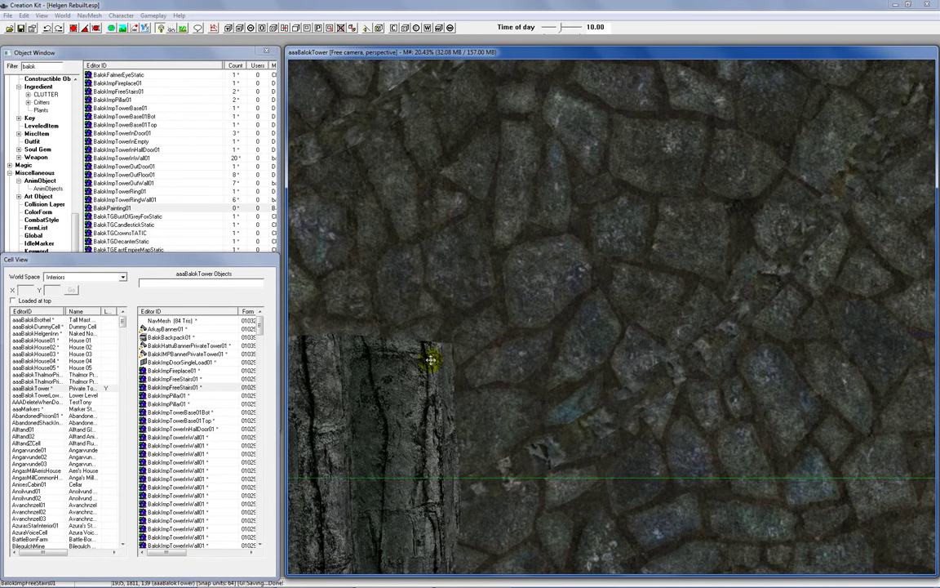
{"action": "middle_click_drag", "start_coordinate": [584, 319], "coordinate": [532, 298]}
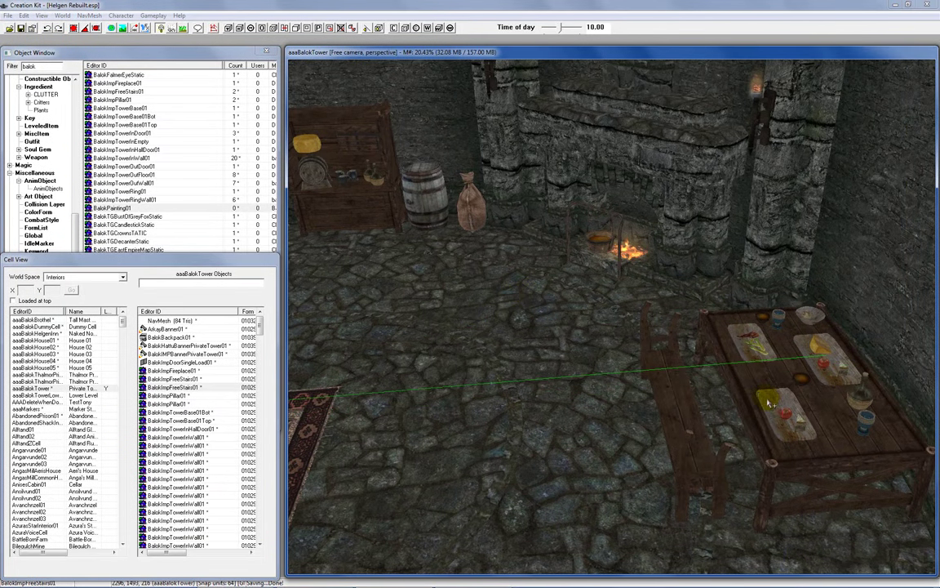
{"action": "middle_click_drag", "start_coordinate": [768, 403], "coordinate": [715, 385]}
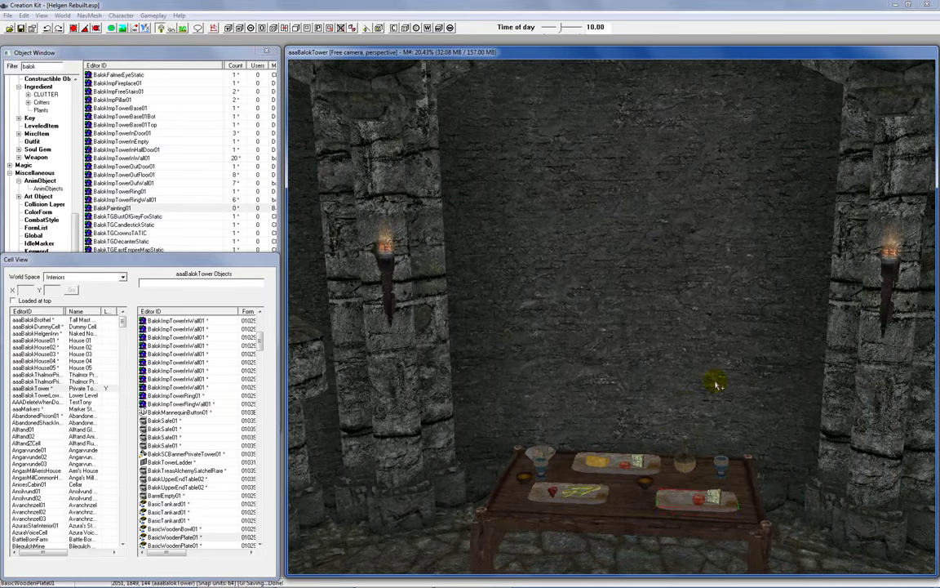
{"action": "scroll", "coordinate": [715, 386], "scroll_direction": "up", "scroll_amount": 5}
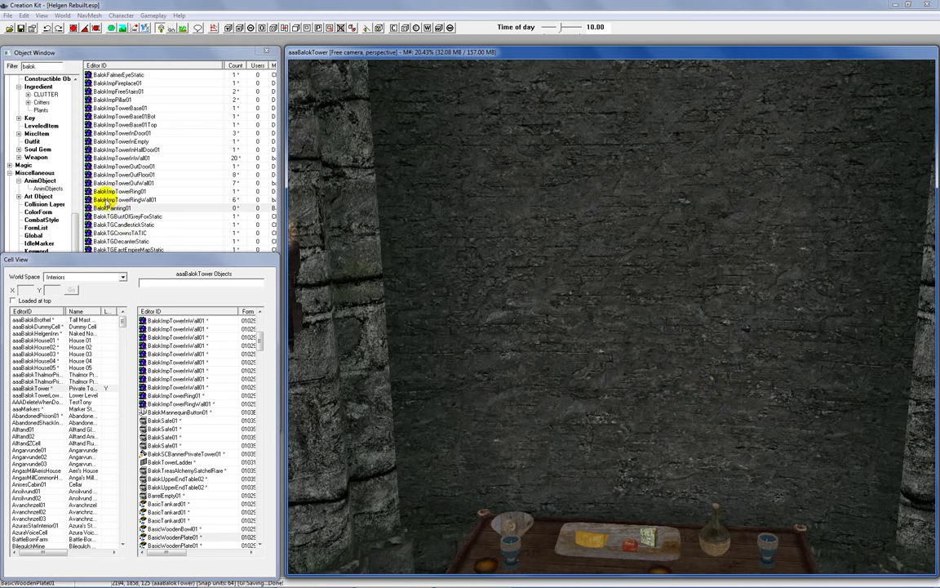
{"action": "left_click", "coordinate": [88, 208]}
Place BalokPainting01 on the wall above the table and turn it toward the camera.
{"action": "left_click_drag", "start_coordinate": [88, 207], "coordinate": [565, 300]}
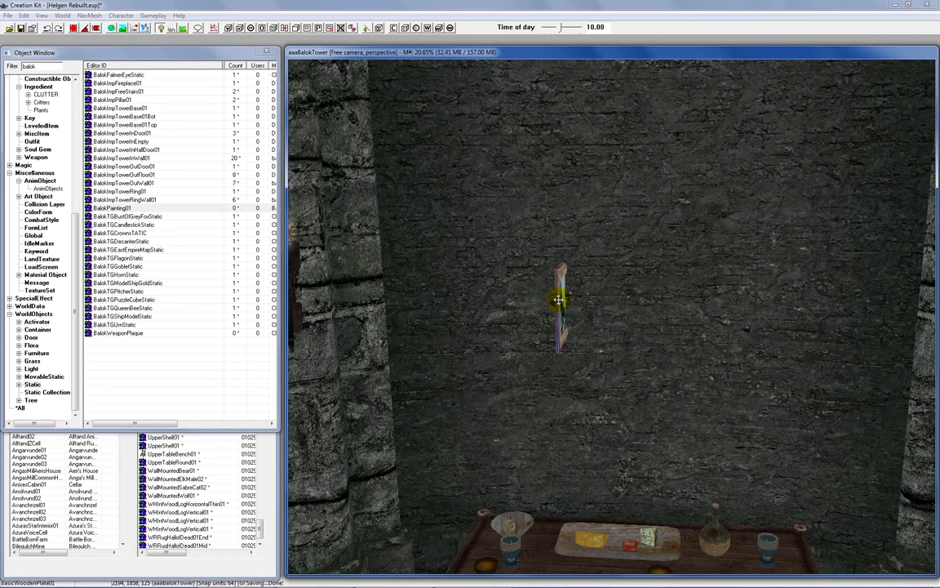
{"action": "right_click_drag", "start_coordinate": [560, 304], "coordinate": [540, 294]}
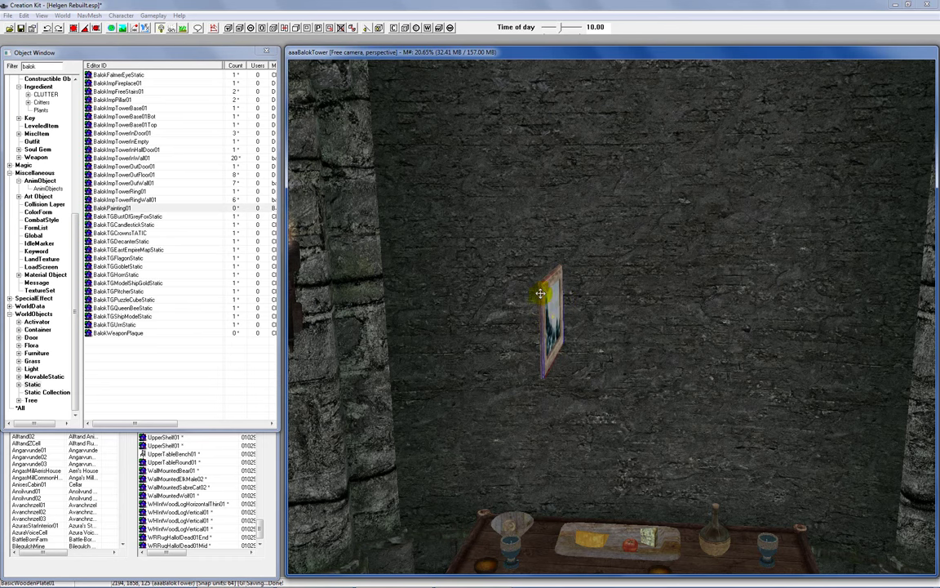
{"action": "double_click", "coordinate": [543, 293]}
{"action": "left_click", "coordinate": [503, 239]}
Raise the painting's Z rotation so it sits flush on the wall, then nudge it right.
{"action": "left_click_drag", "start_coordinate": [479, 183], "coordinate": [283, 168]}
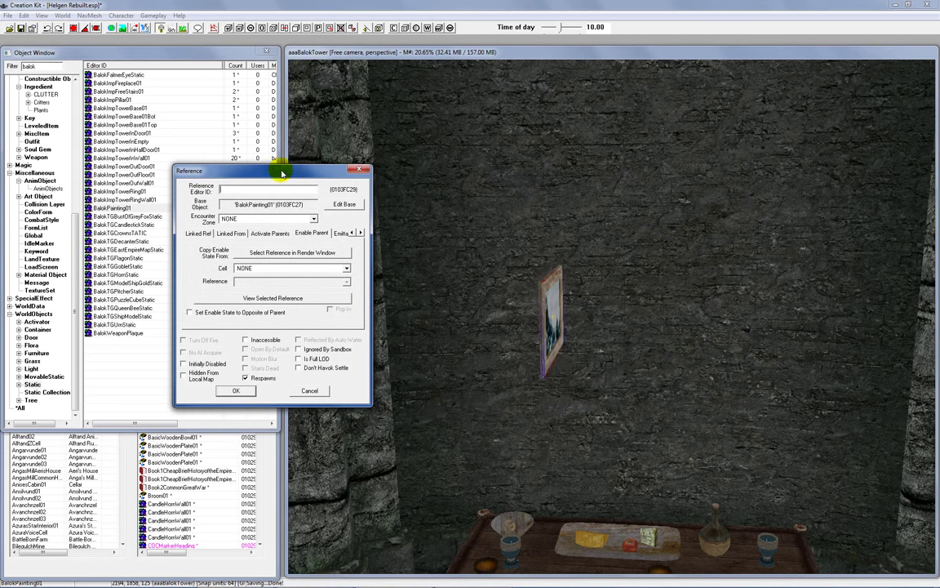
{"action": "left_click", "coordinate": [352, 233]}
{"action": "left_click", "coordinate": [352, 234]}
{"action": "left_click", "coordinate": [352, 234]}
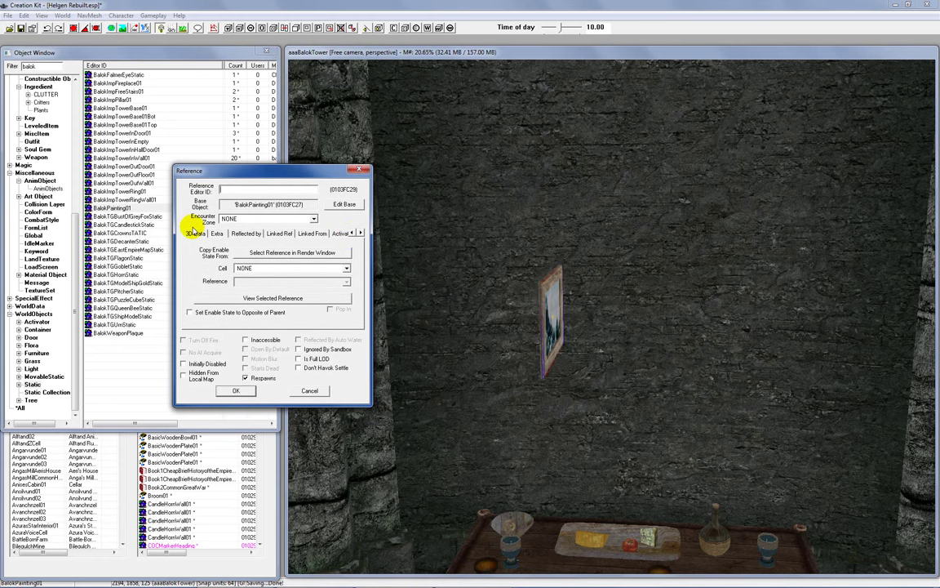
{"action": "left_click", "coordinate": [194, 234]}
{"action": "left_click", "coordinate": [321, 292]}
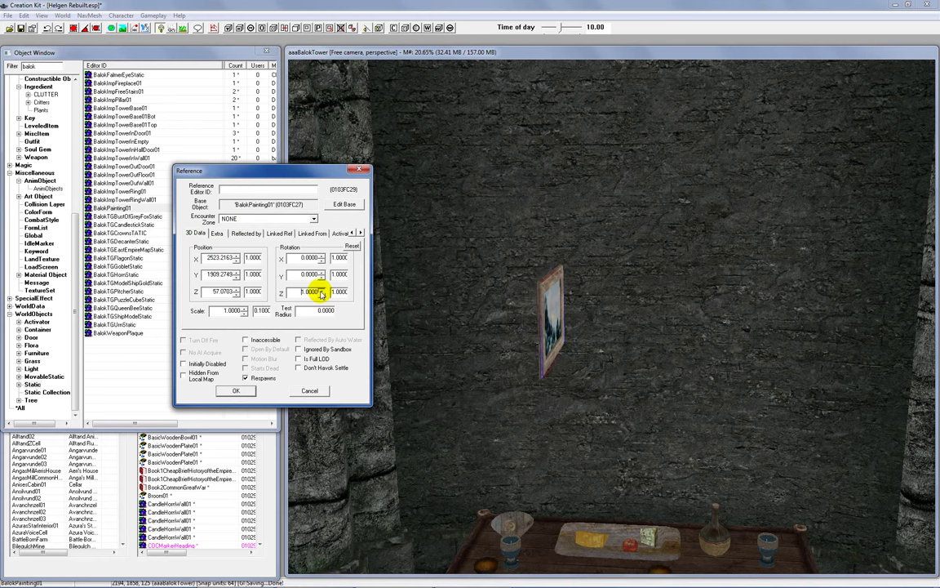
{"action": "left_click", "coordinate": [320, 291]}
{"action": "left_click_drag", "start_coordinate": [321, 291], "coordinate": [321, 292]}
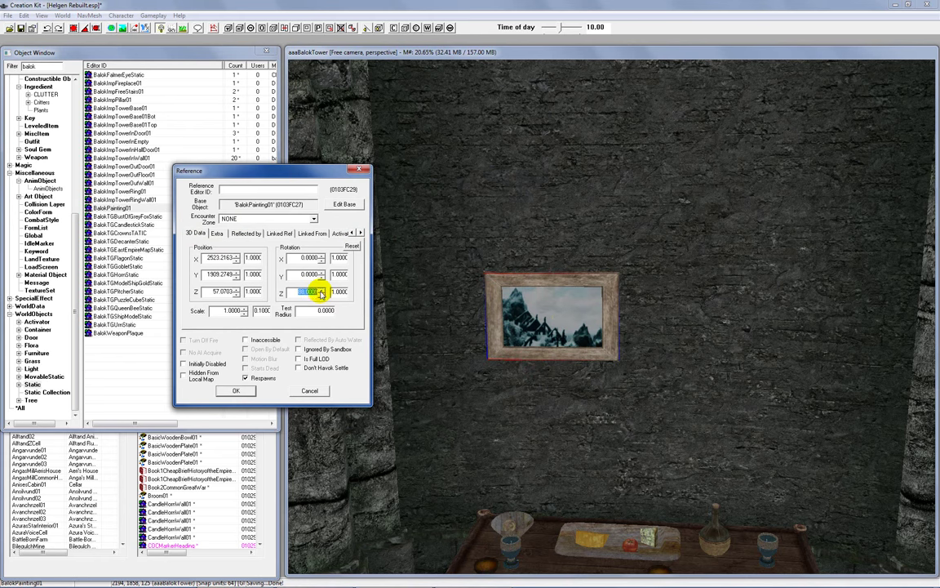
{"action": "left_click", "coordinate": [235, 389]}
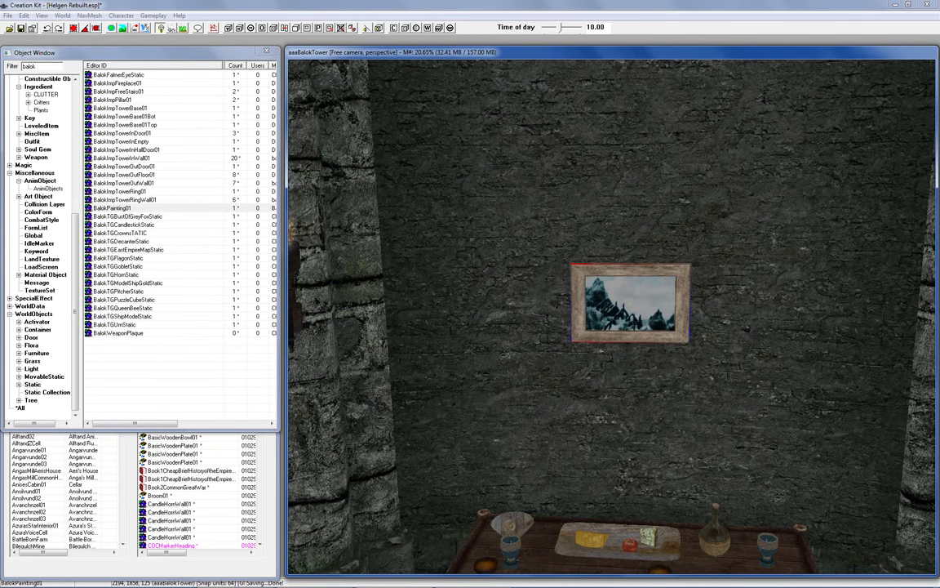
{"action": "left_click_drag", "start_coordinate": [621, 272], "coordinate": [623, 272]}
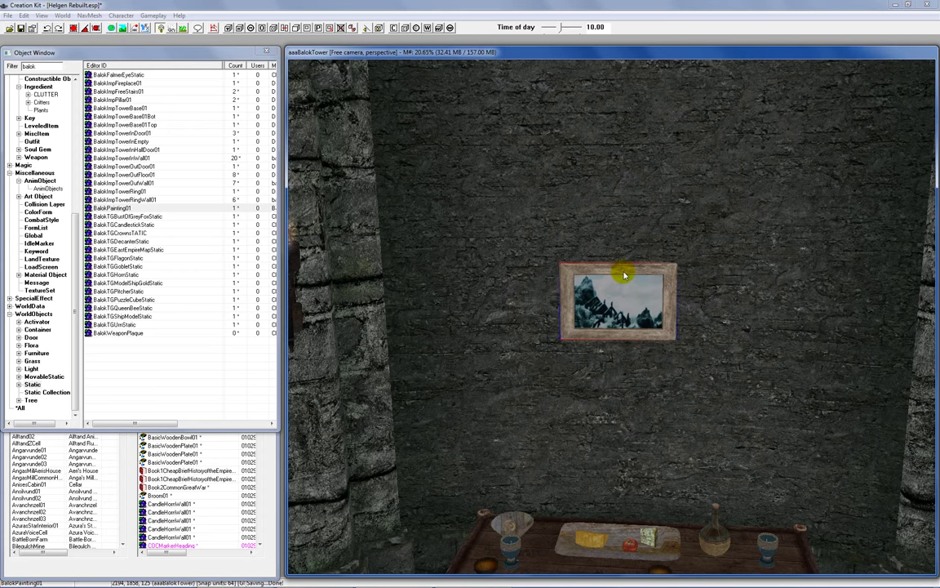
{"action": "key", "text": "t"}
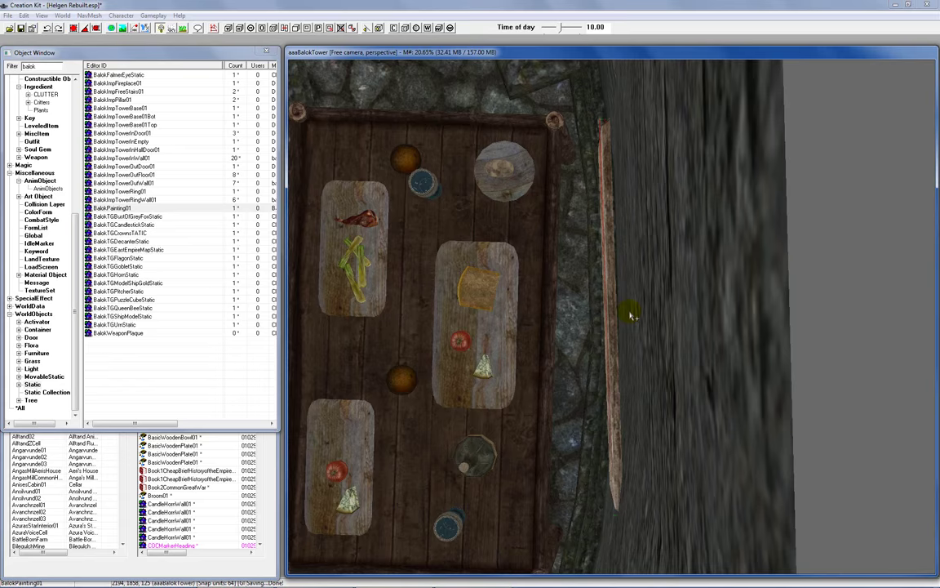
Set the painting's Z rotation to 90 in its reference properties.
{"action": "middle_click_drag", "start_coordinate": [630, 315], "coordinate": [702, 310], "text": "shift"}
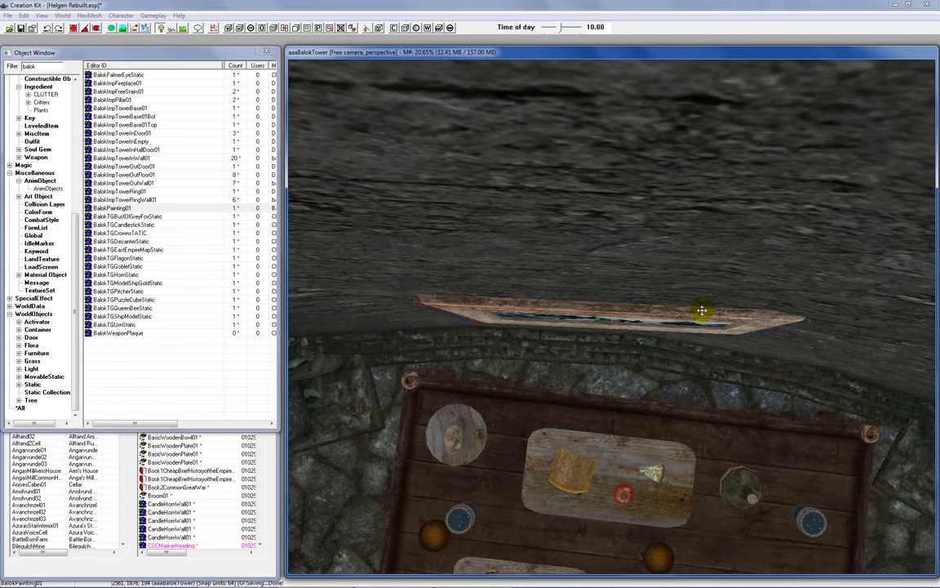
{"action": "key", "text": "t"}
{"action": "double_click", "coordinate": [609, 301]}
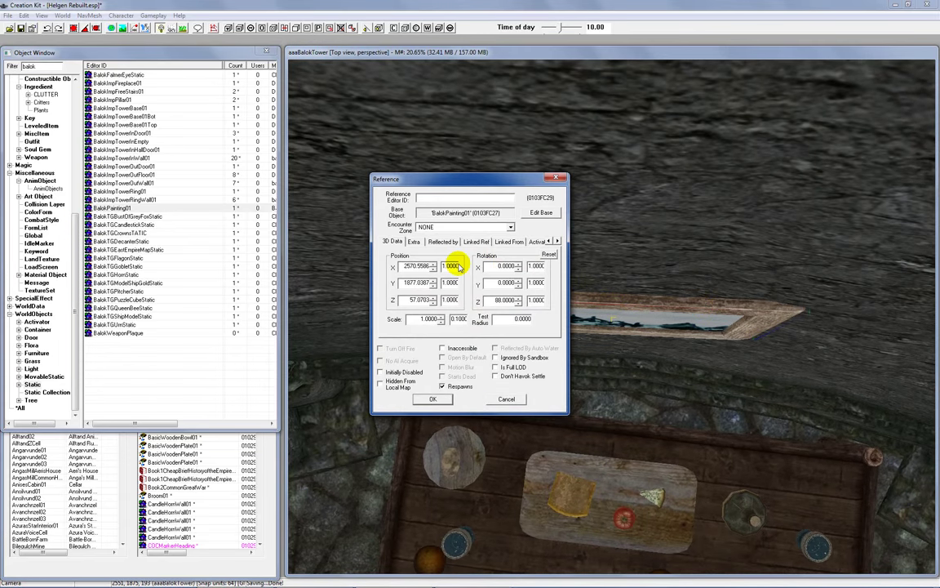
{"action": "double_click", "coordinate": [512, 300]}
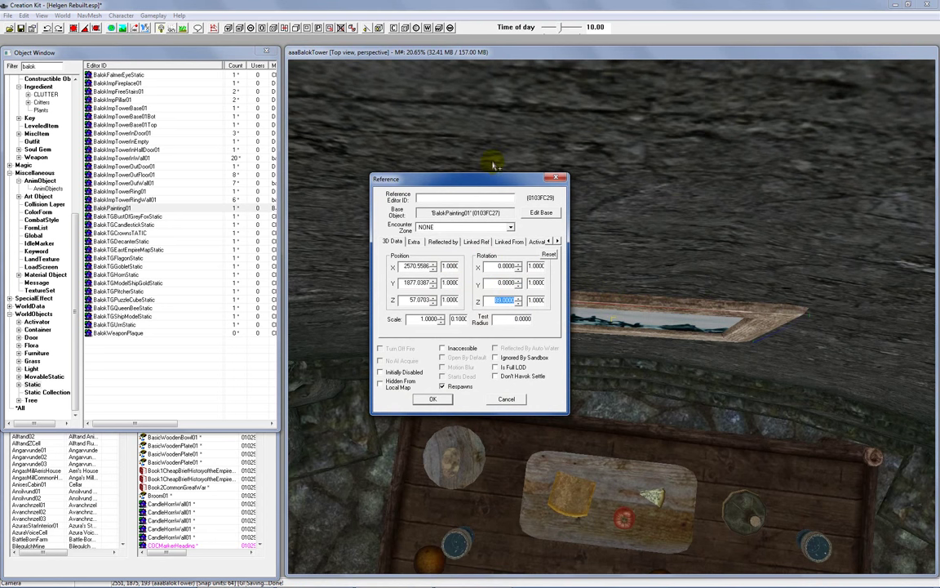
{"action": "left_click_drag", "start_coordinate": [491, 179], "coordinate": [288, 192]}
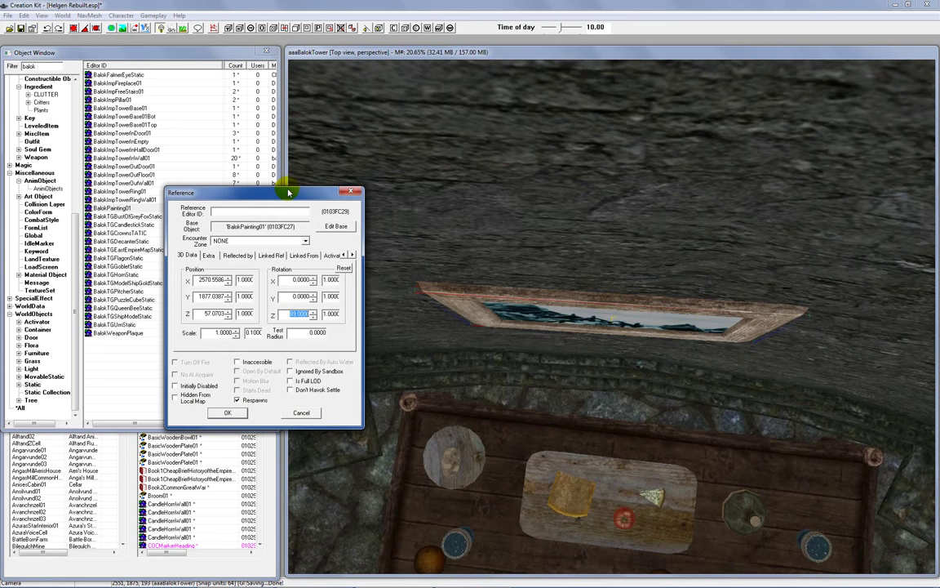
{"action": "left_click", "coordinate": [313, 317]}
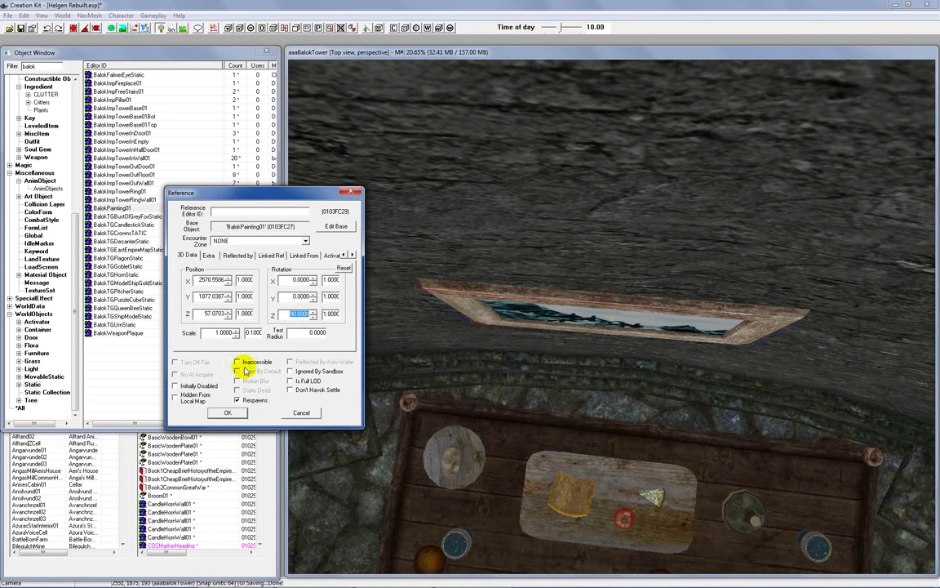
Nudge the painting's X and Y position values and confirm the changes.
{"action": "double_click", "coordinate": [214, 279]}
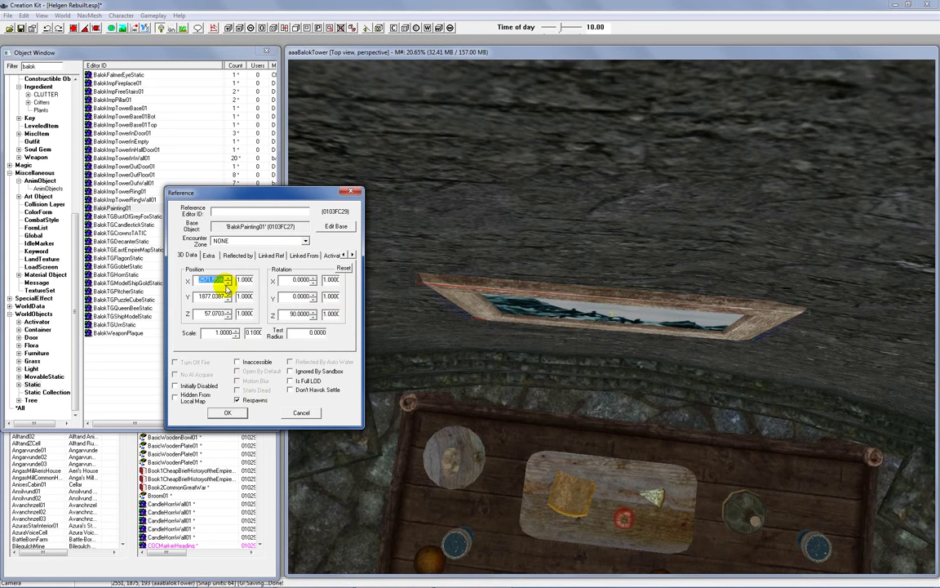
{"action": "left_click", "coordinate": [228, 283]}
{"action": "left_click", "coordinate": [227, 282]}
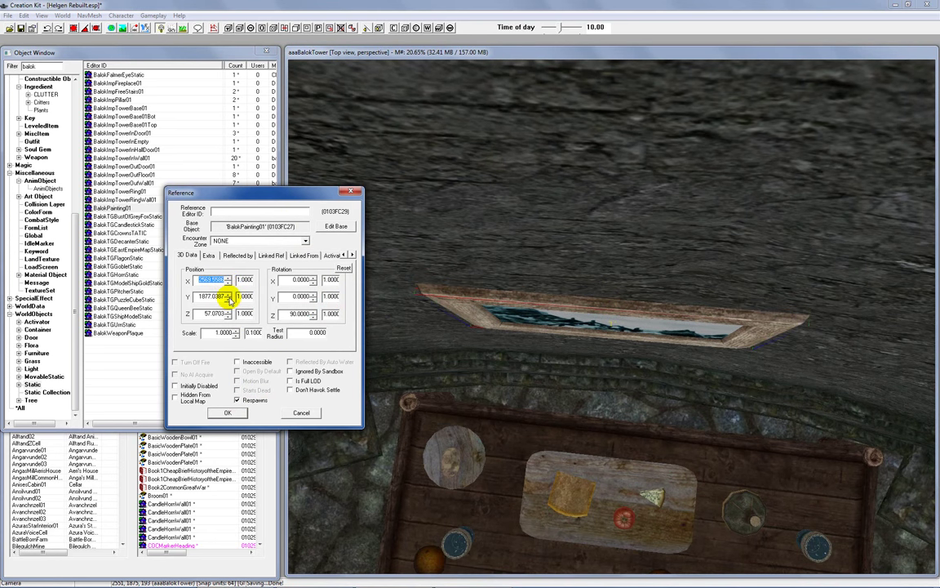
{"action": "left_click", "coordinate": [229, 298]}
{"action": "left_click", "coordinate": [227, 412]}
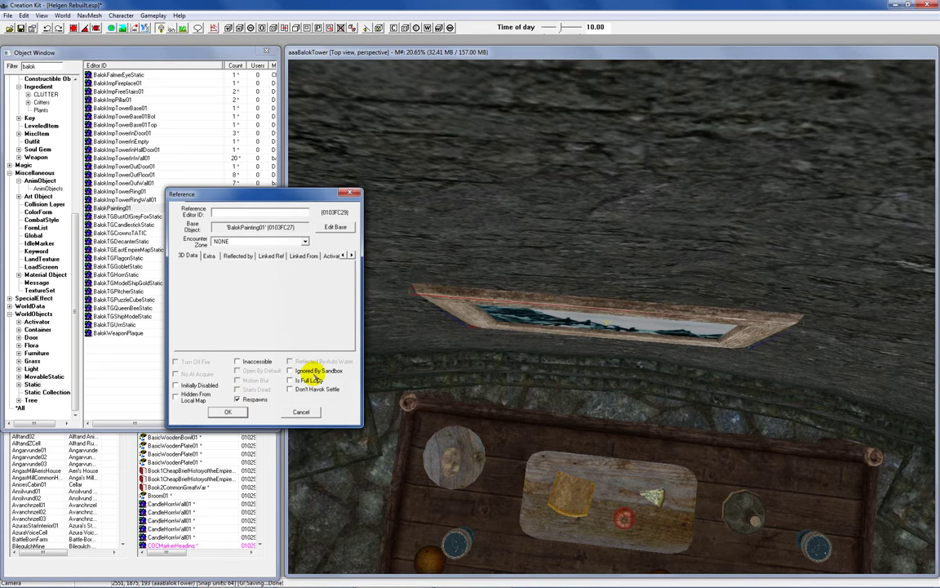
Lower the painting down the wall above the table along the Z gizmo.
{"action": "mouse_move", "coordinate": [524, 306]}
{"action": "middle_mouse_down", "text": "shift"}
{"action": "mouse_move", "coordinate": [530, 224]}
{"action": "mouse_move", "coordinate": [526, 231]}
{"action": "middle_mouse_up", "text": "shift"}
{"action": "left_click_drag", "start_coordinate": [563, 304], "coordinate": [565, 387]}
{"action": "scroll", "coordinate": [581, 398], "scroll_direction": "down", "scroll_amount": 3}
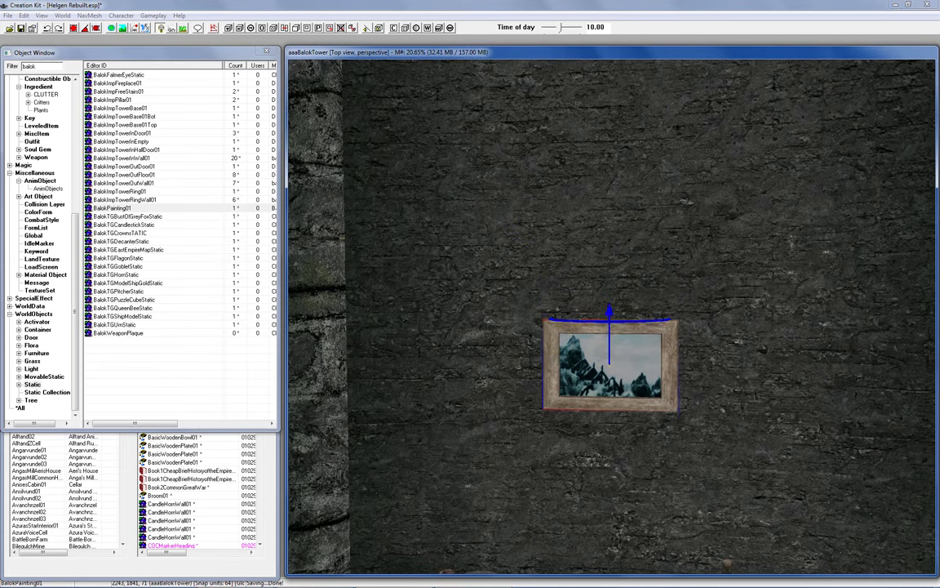
{"action": "scroll", "coordinate": [581, 397], "scroll_direction": "down", "scroll_amount": 4}
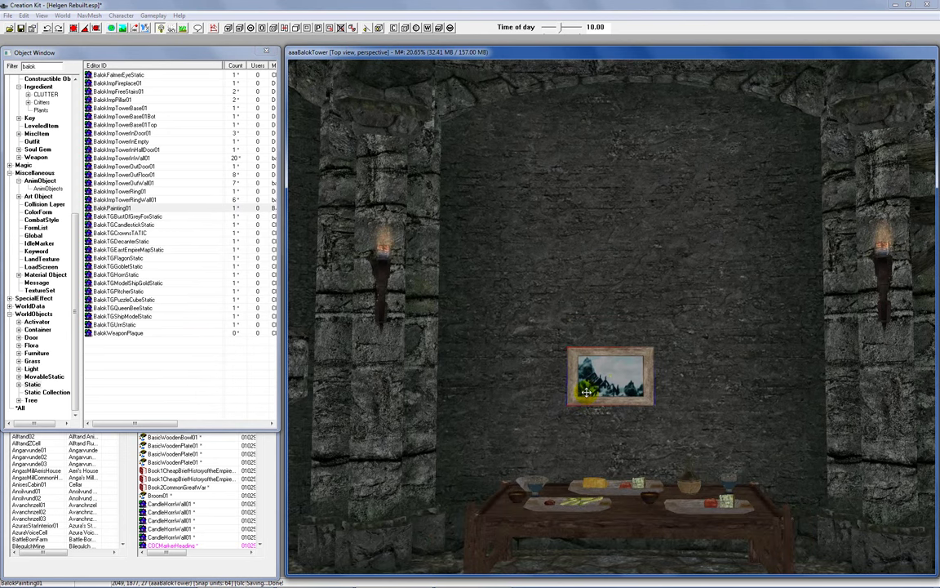
{"action": "scroll", "coordinate": [586, 401], "scroll_direction": "down", "scroll_amount": 1}
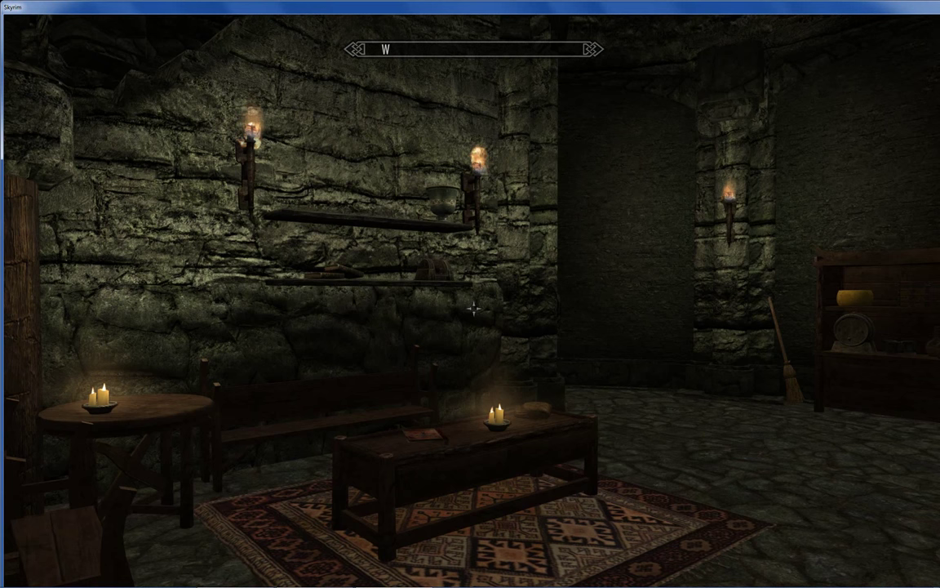
Walk through the Skyrim tower room to the dining table, facing the hanging painting.
{"action": "key", "text": "w"}
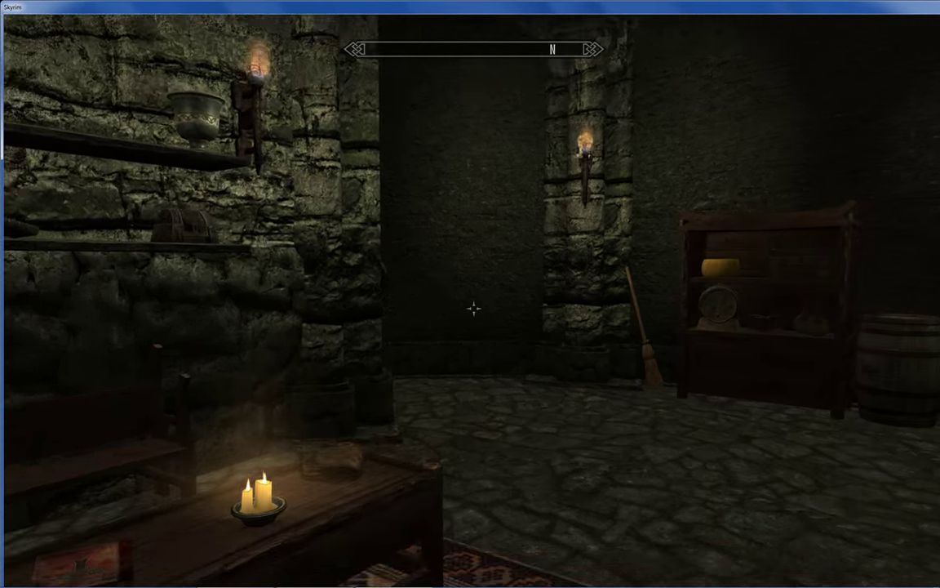
{"action": "mouse_move", "coordinate": [474, 309]}
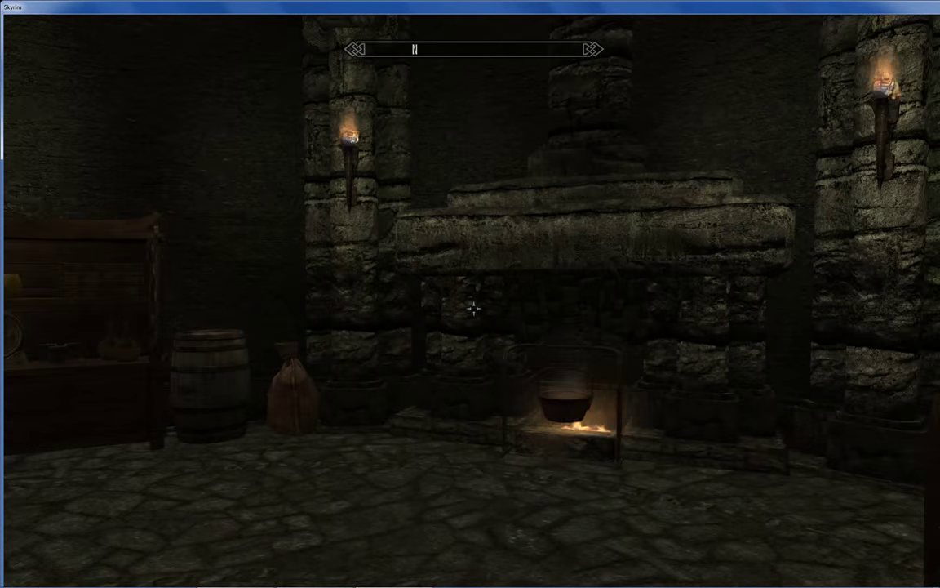
{"action": "key", "text": "w"}
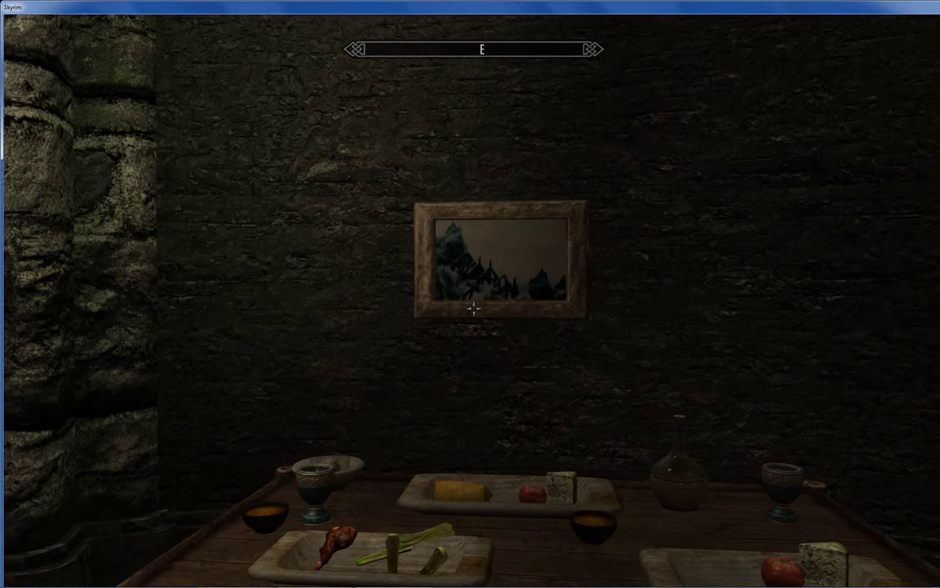
{"action": "key", "text": "s"}
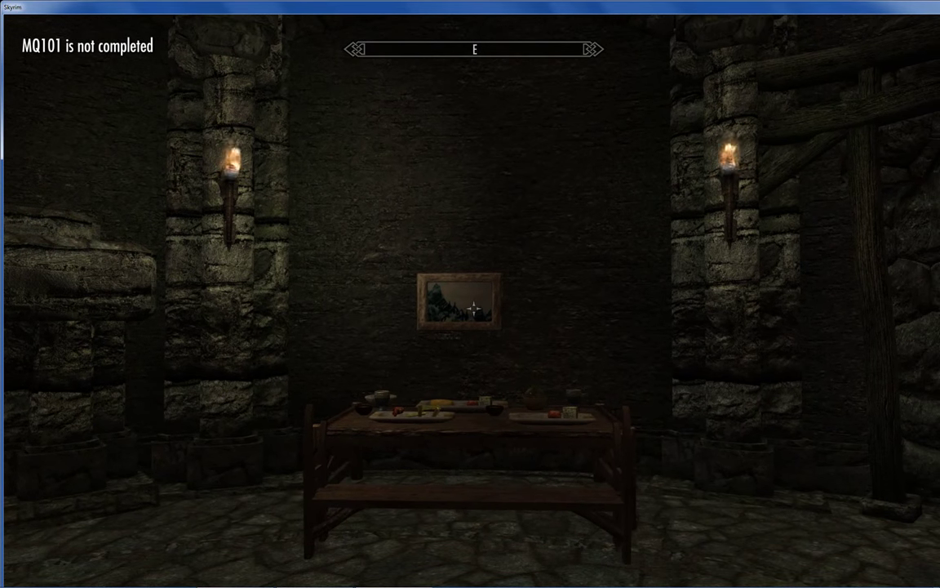
{"action": "key", "text": "w"}
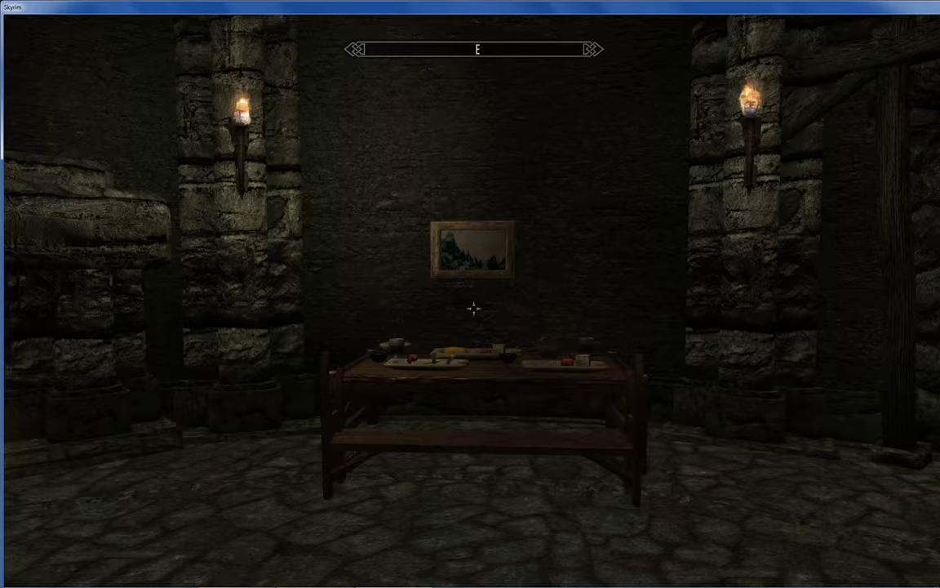
{"action": "key", "text": "w"}
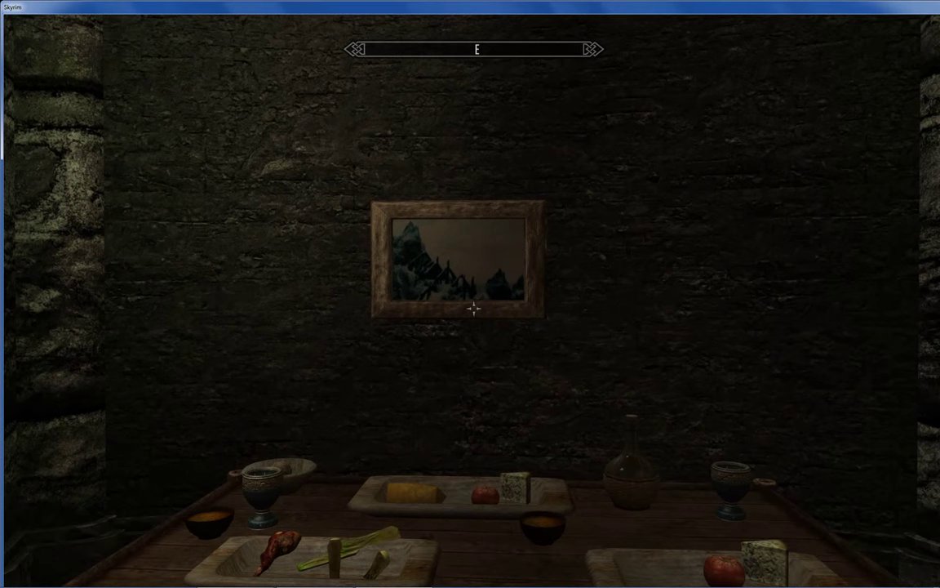
Disable collision with tcl in the console and fly through the table toward the painting.
{"action": "key", "text": "grave"}
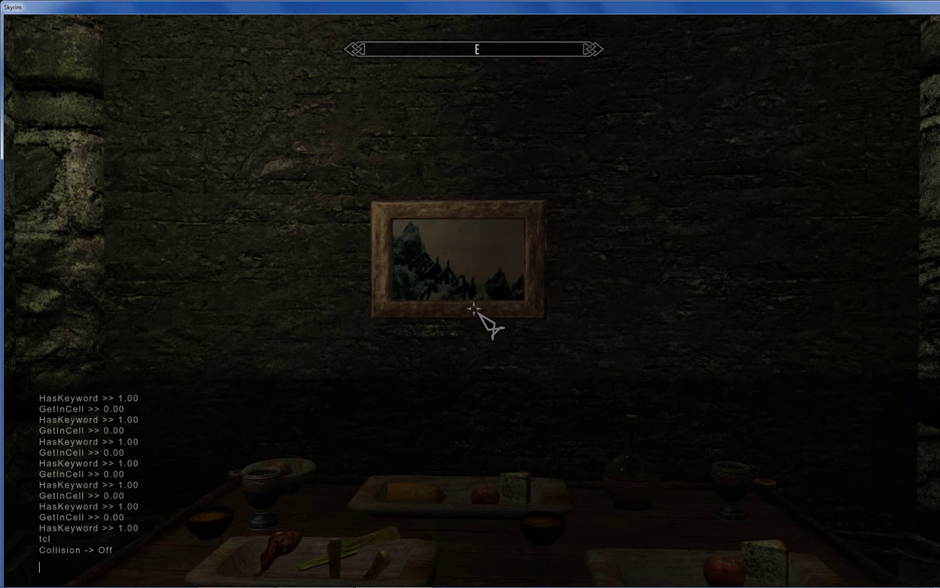
{"action": "key", "text": "grave"}
{"action": "key", "text": "w"}
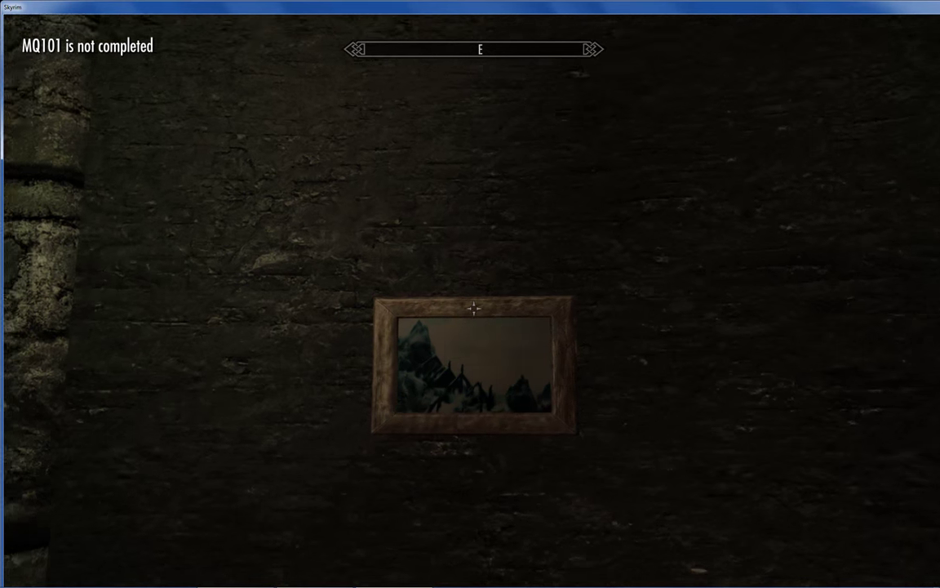
{"action": "key", "text": "w"}
{"action": "key", "text": "a"}
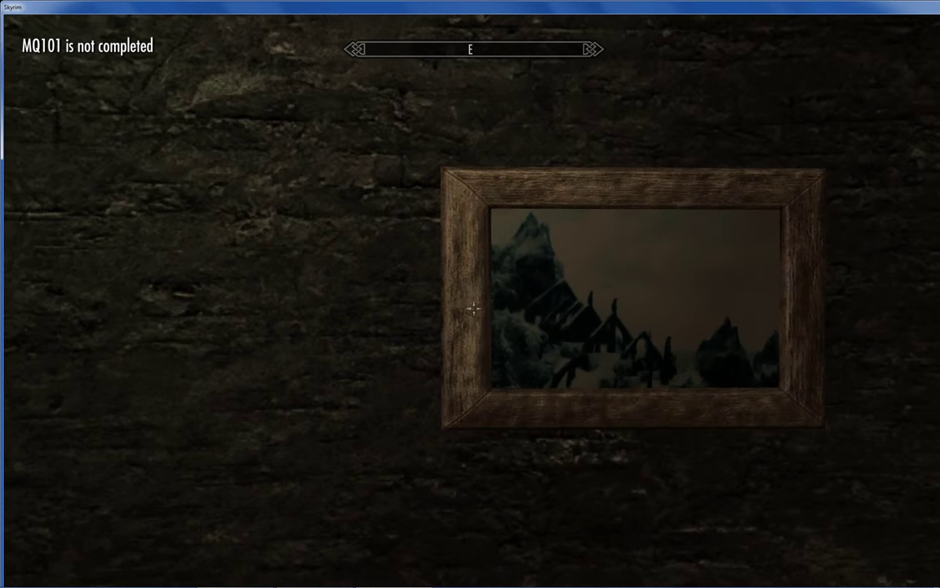
{"action": "key", "text": "d"}
{"action": "key", "text": "d"}
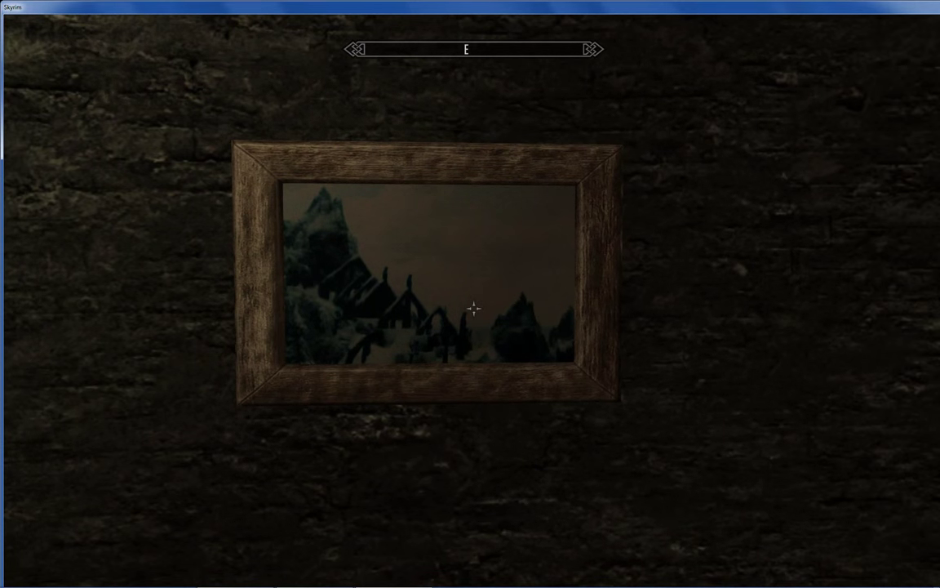
Fly up close to inspect the mountain canvas, then back away to view it at an angle.
{"action": "key", "text": "w"}
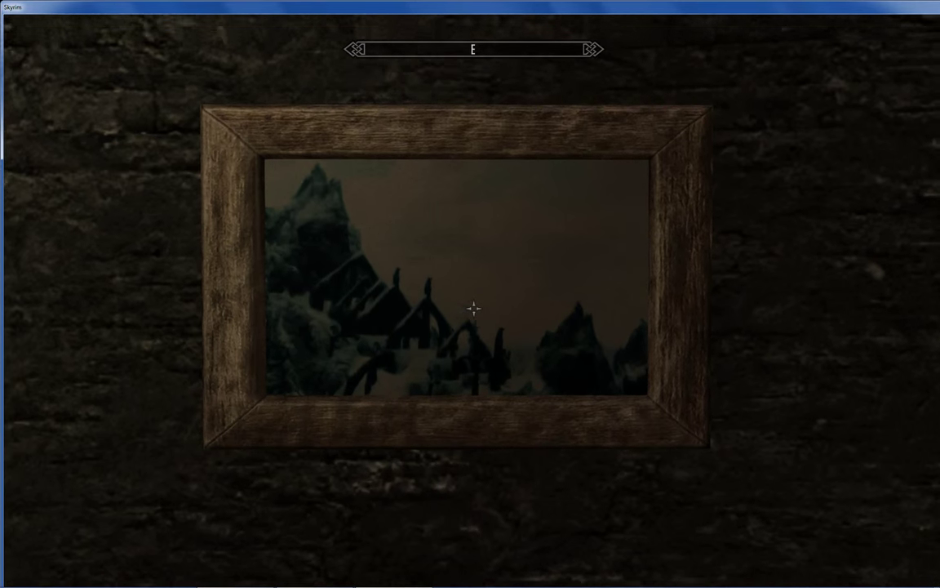
{"action": "key", "text": "w"}
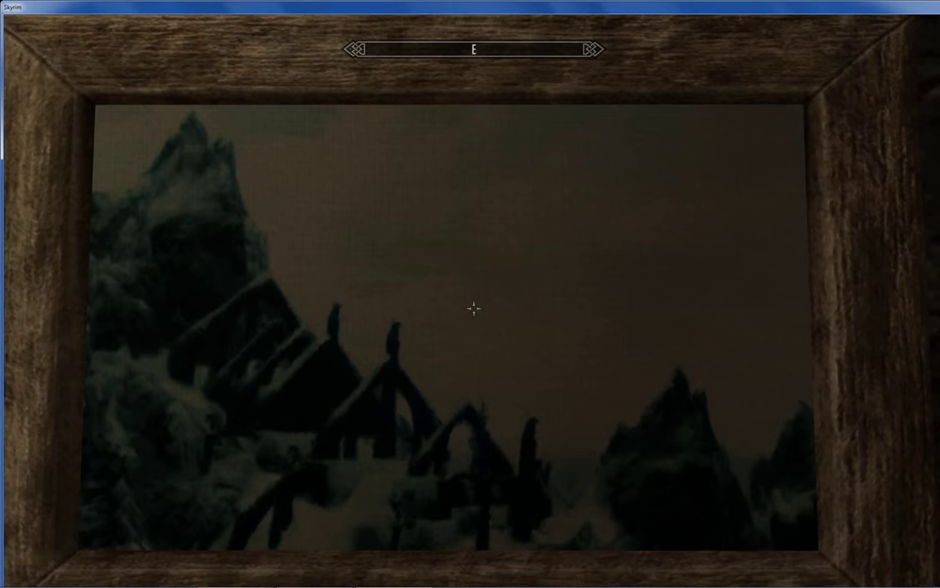
{"action": "key", "text": "w"}
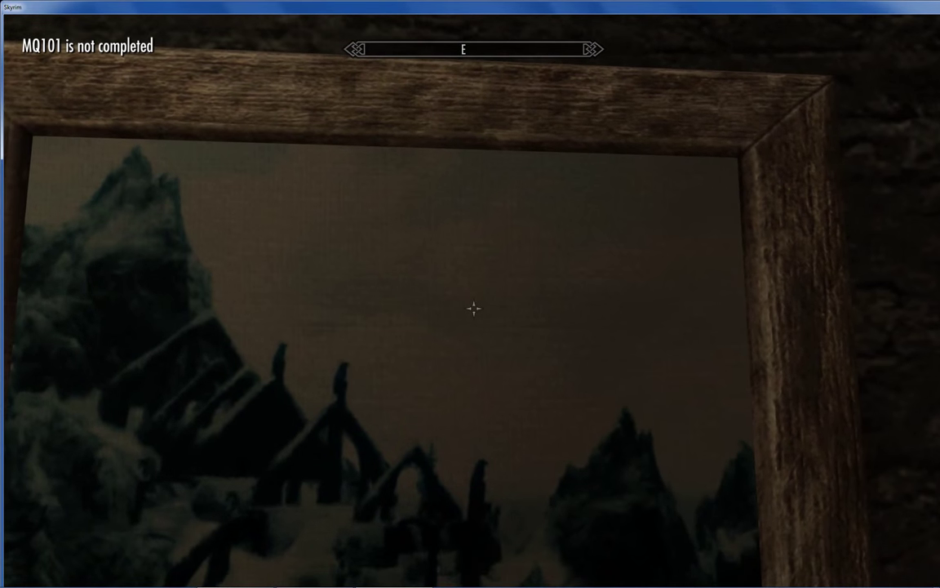
{"action": "mouse_move", "coordinate": [473, 308]}
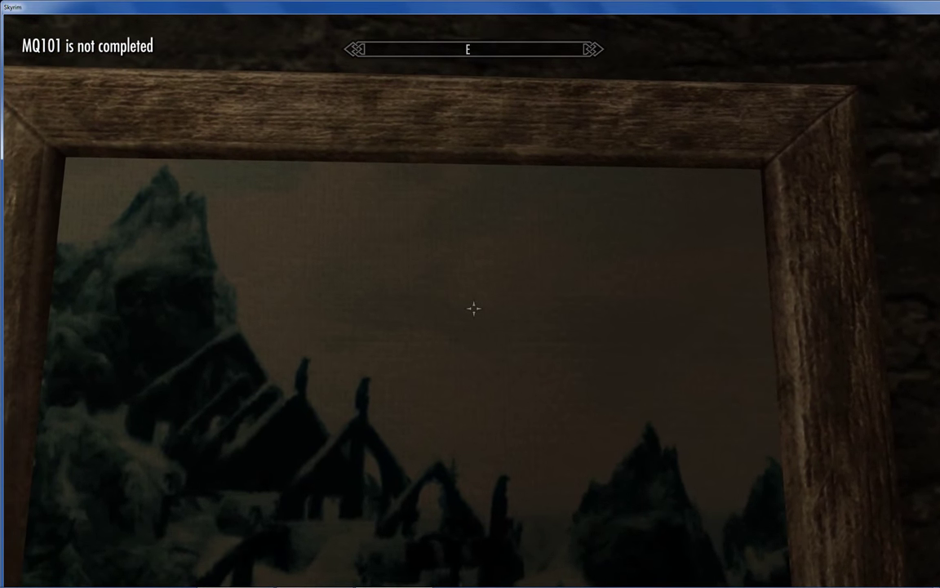
{"action": "key", "text": "a"}
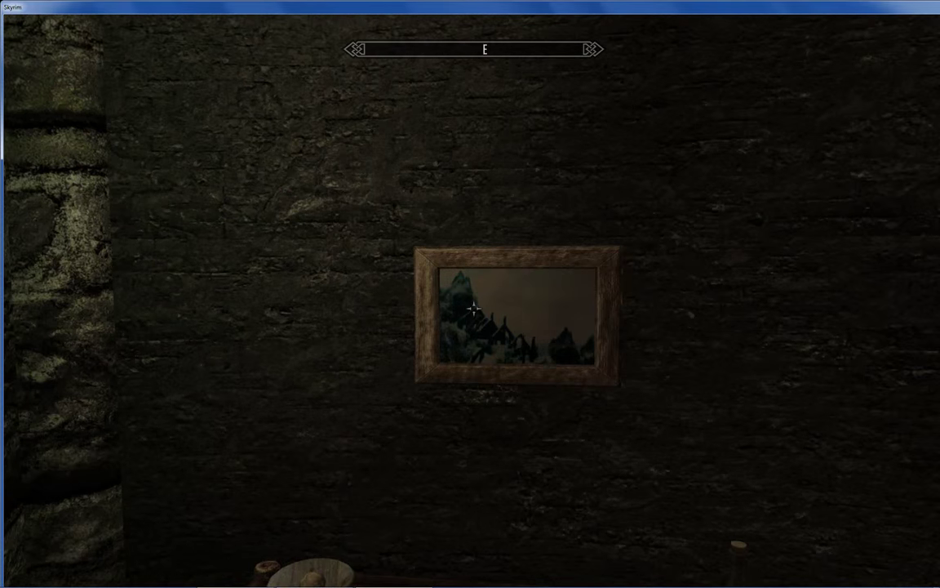
{"action": "key", "text": "s"}
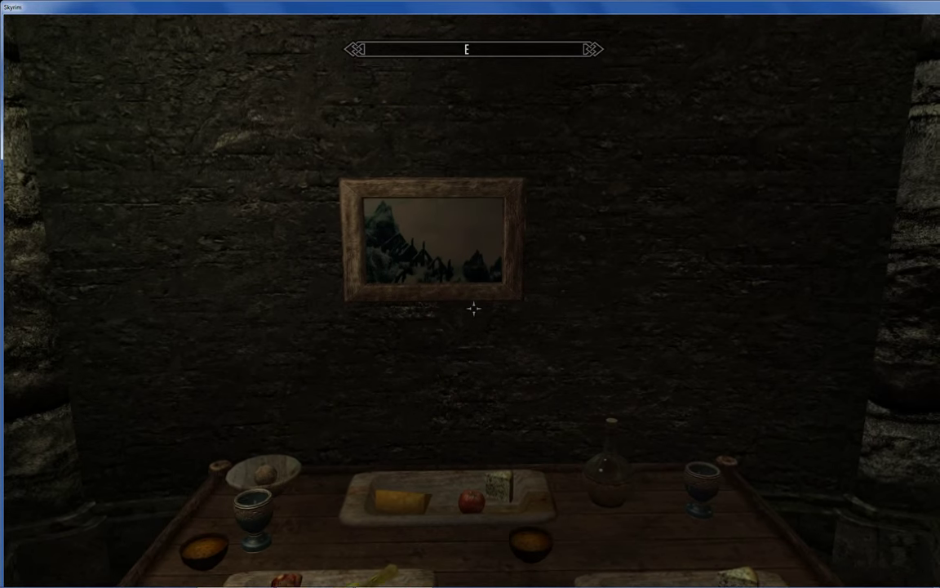
{"action": "key", "text": "w"}
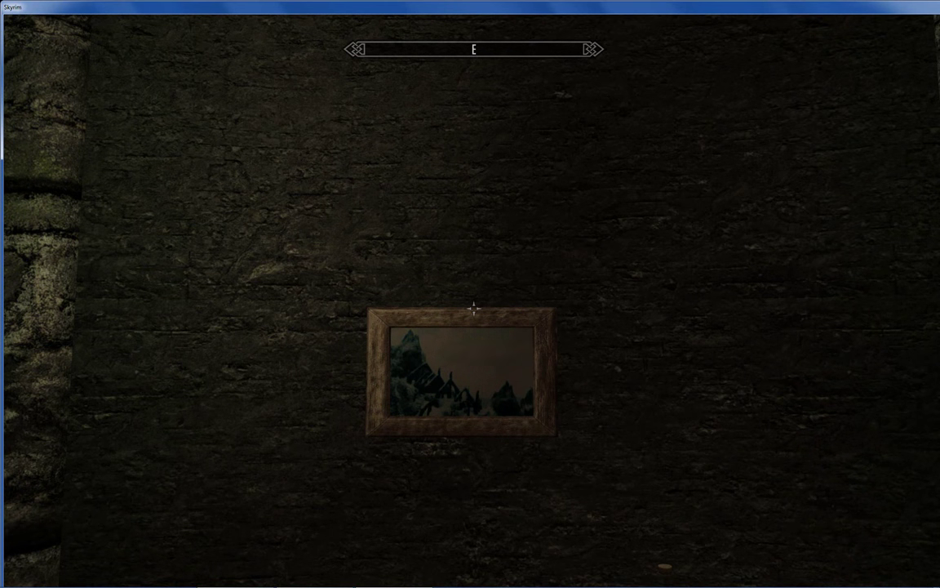
{"action": "key", "text": "e"}
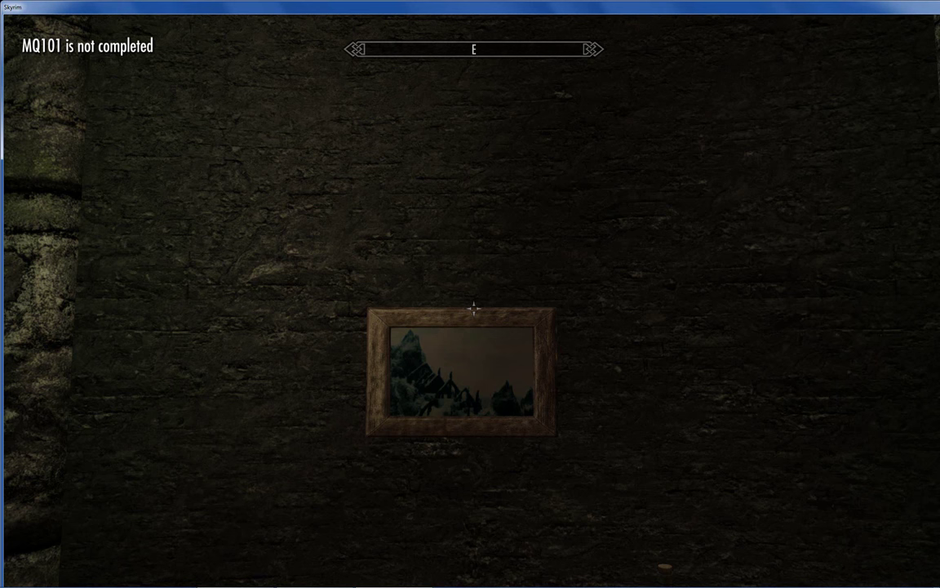